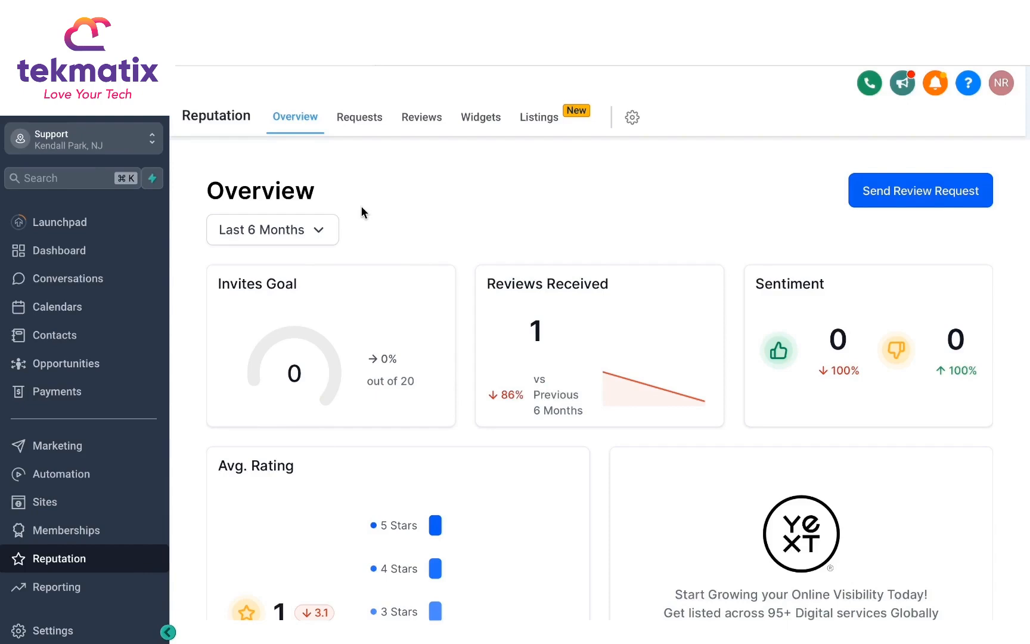
Connect the location's Google account in the Integrations settings and allow Lead Connector the requested access
left_click(54, 632)
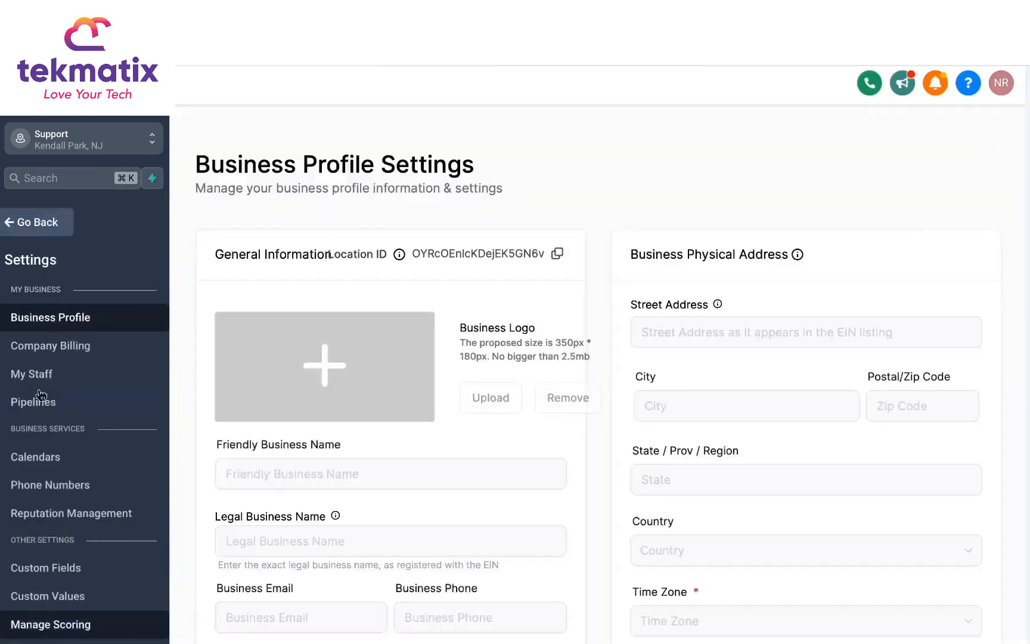
scroll(41, 394, "down", 5)
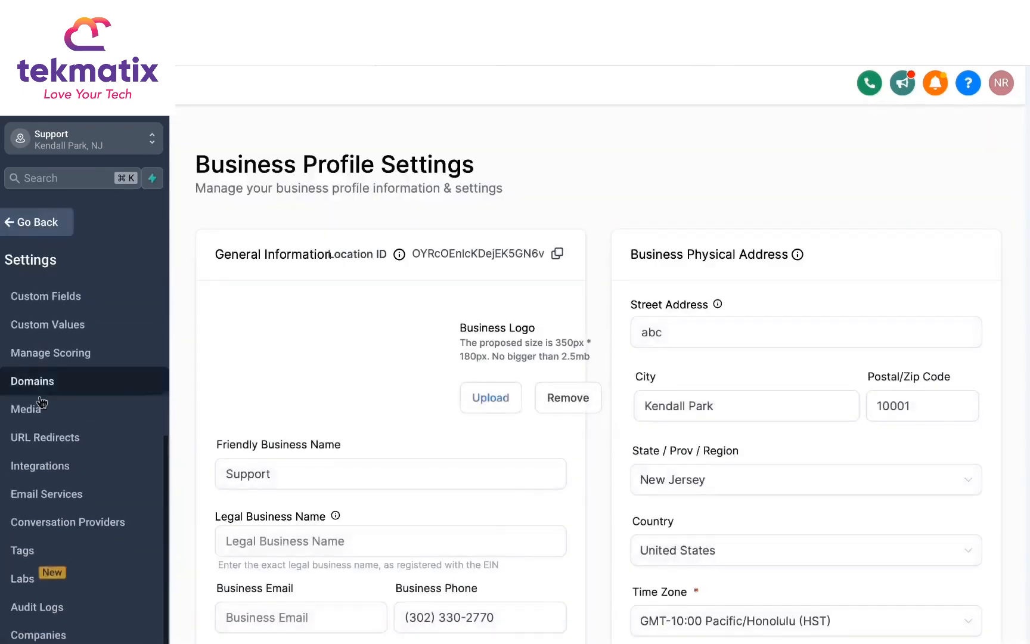
left_click(40, 471)
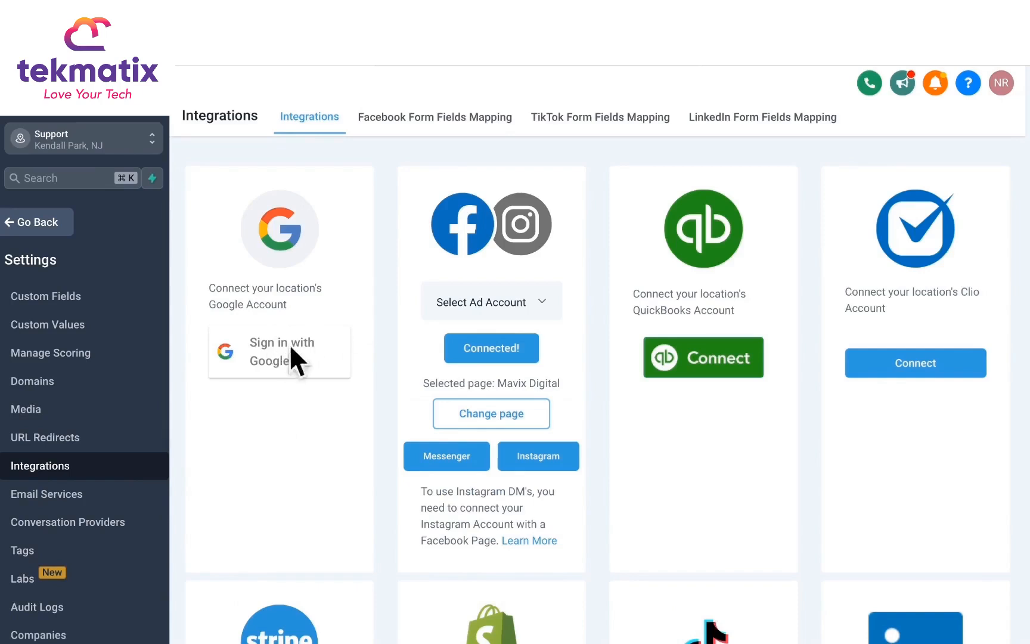
left_click(264, 356)
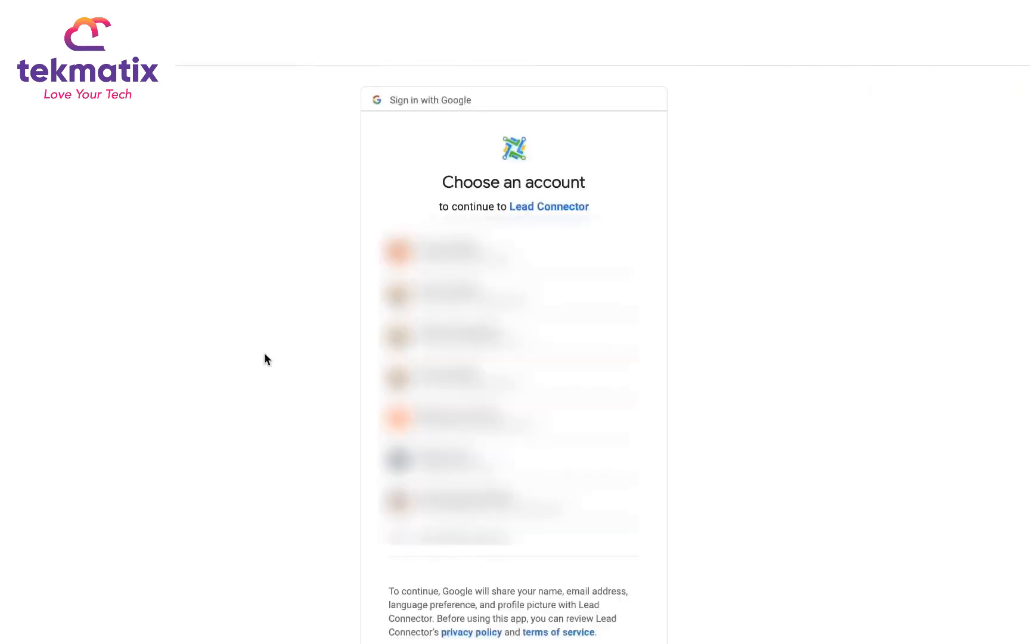
left_click(446, 276)
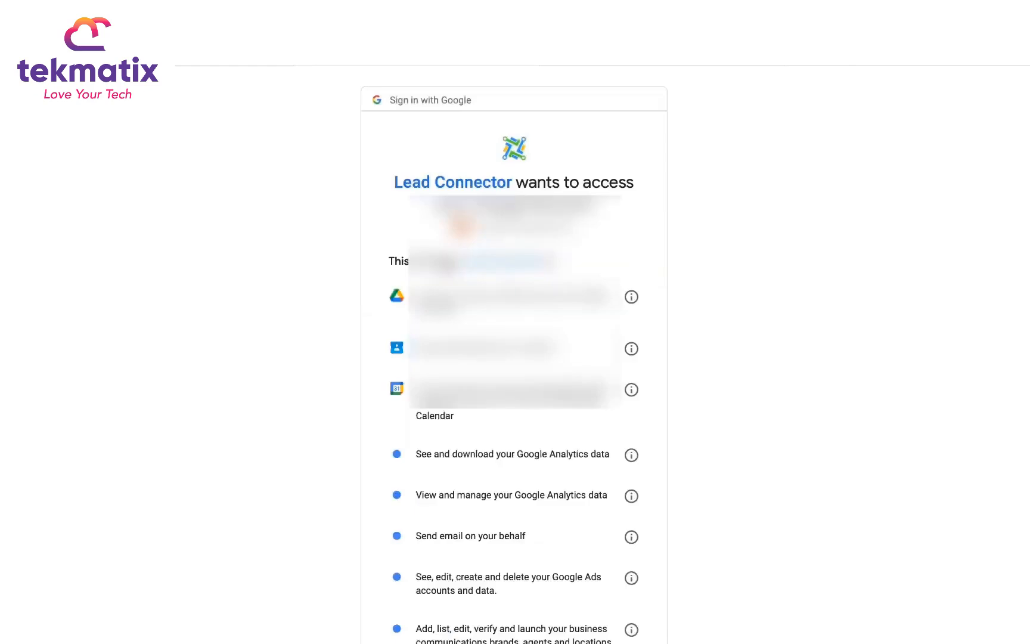
scroll(584, 266, "down", 5)
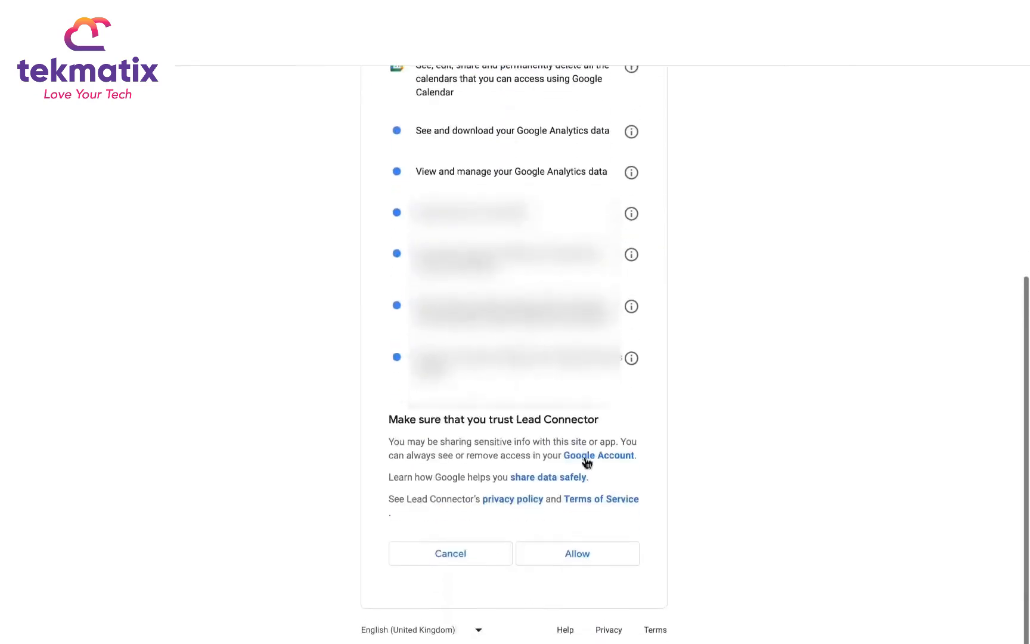
left_click(563, 556)
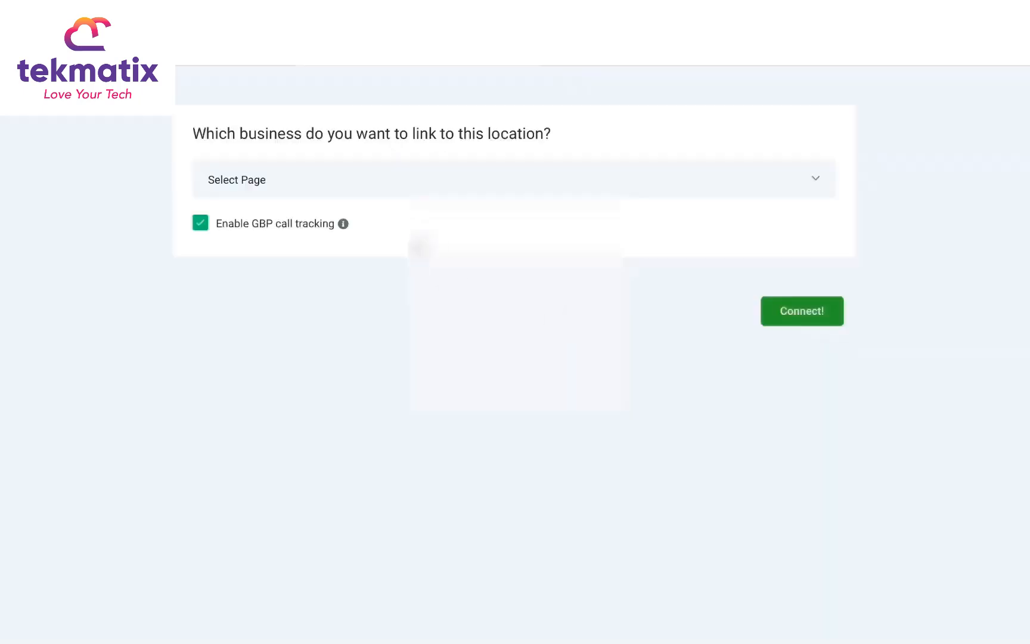
Link the American Hair Co. business page to this location with GBP call tracking disabled
left_click(290, 188)
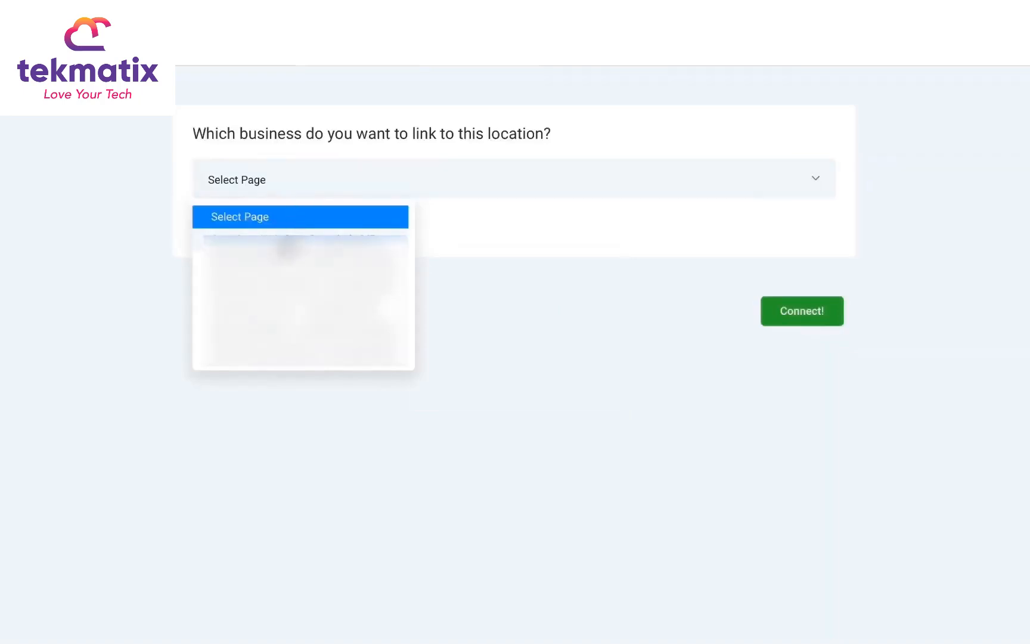
left_click(280, 245)
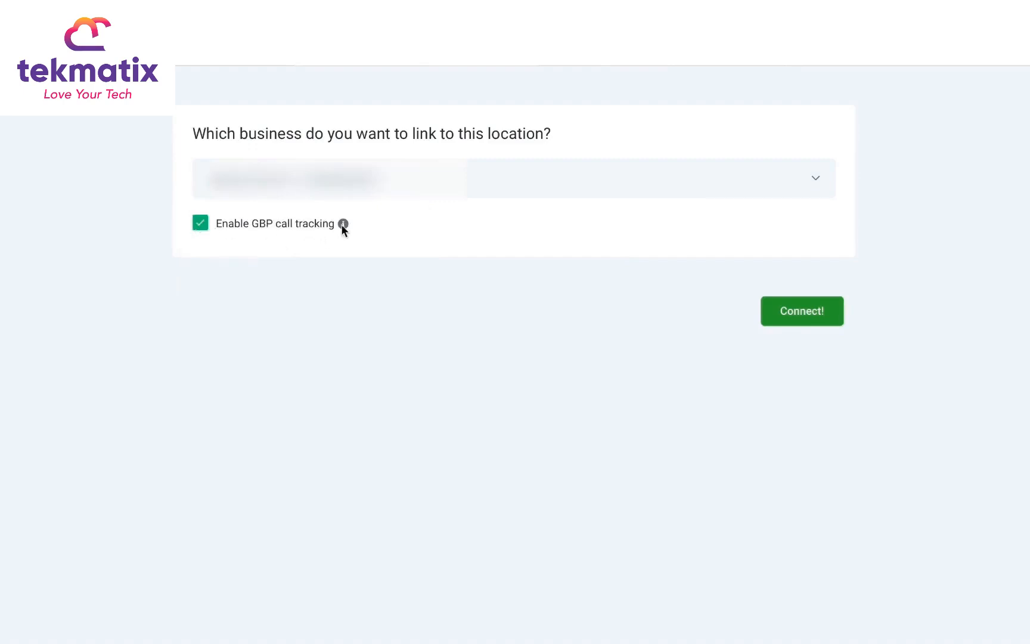
mouse_move(344, 225)
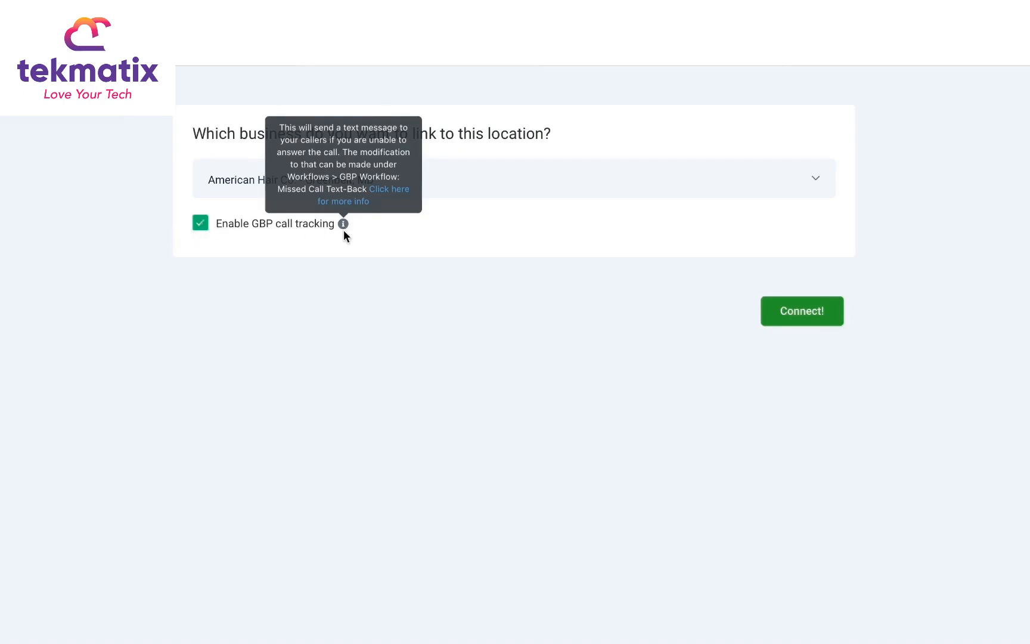
left_click(203, 230)
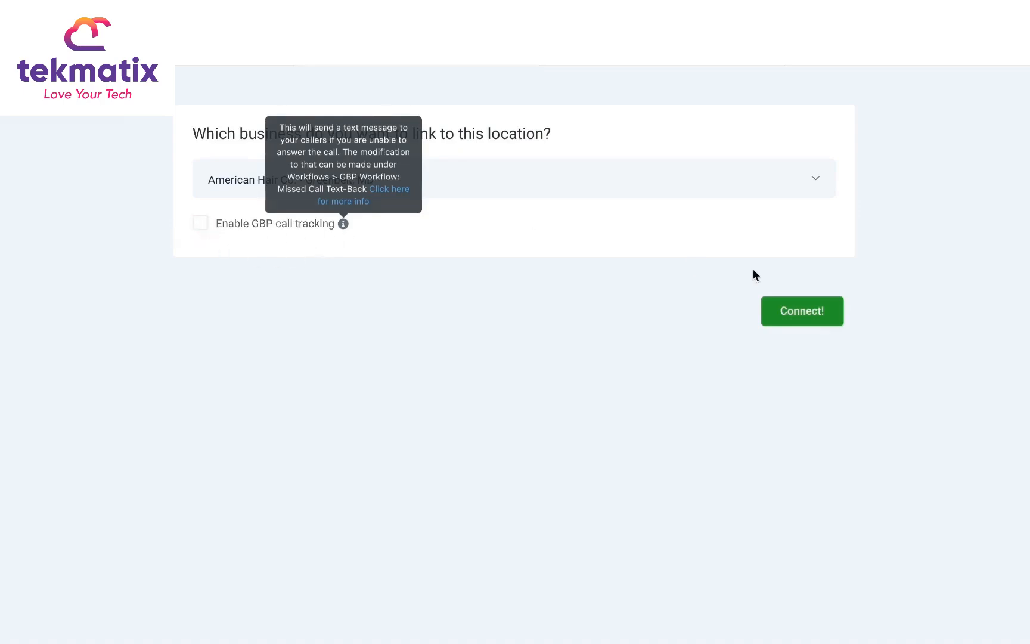
left_click(793, 311)
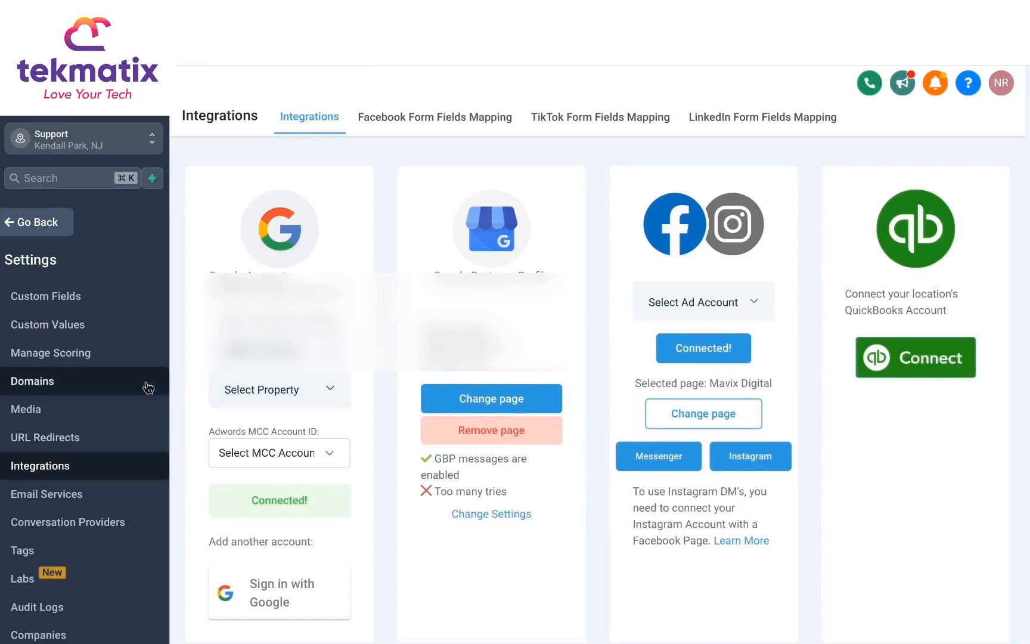
Open the Reputation Management settings and copy the review link from the American Hair Co. Google Business Profile
scroll(105, 384, "up", 4)
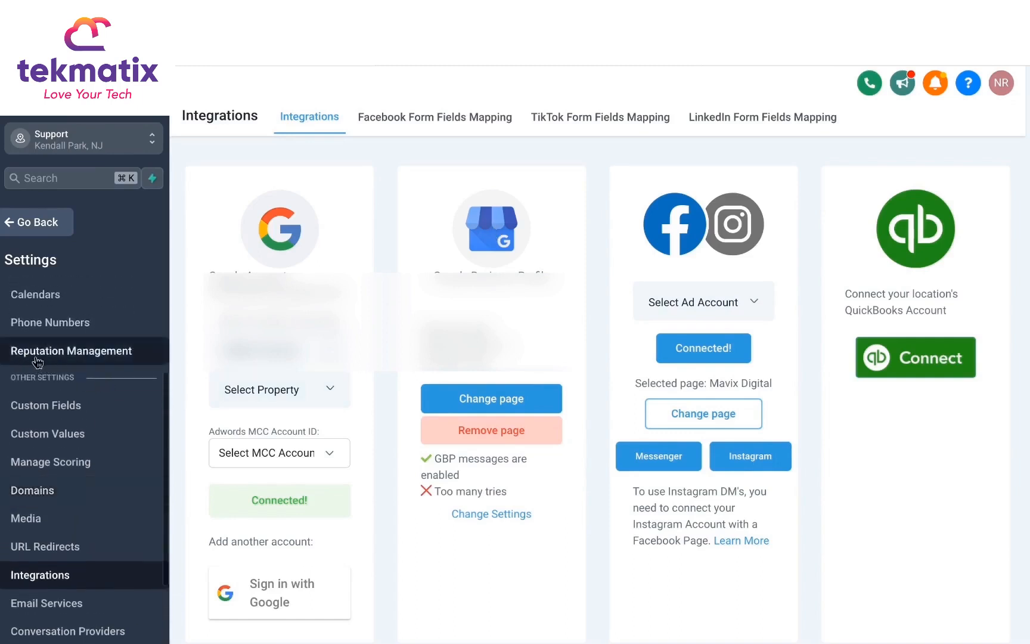
left_click(58, 357)
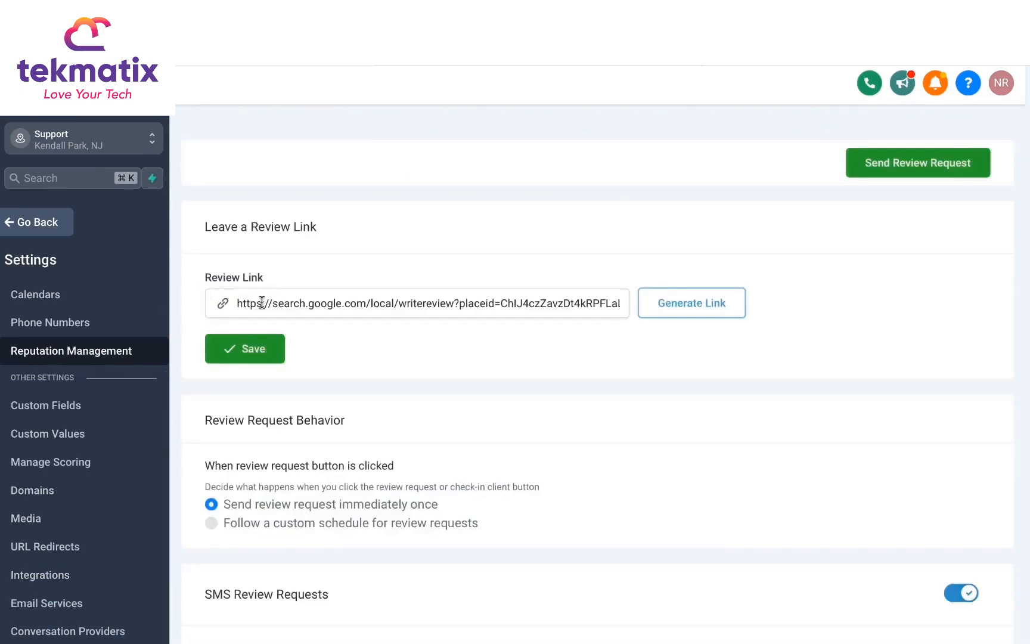
triple_click(316, 303)
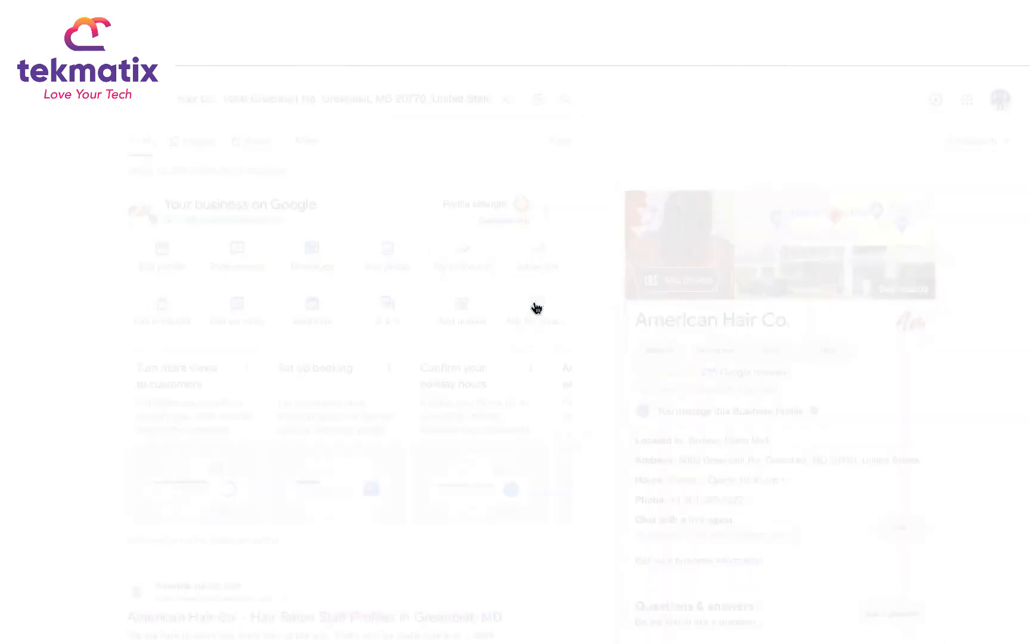
left_click(537, 308)
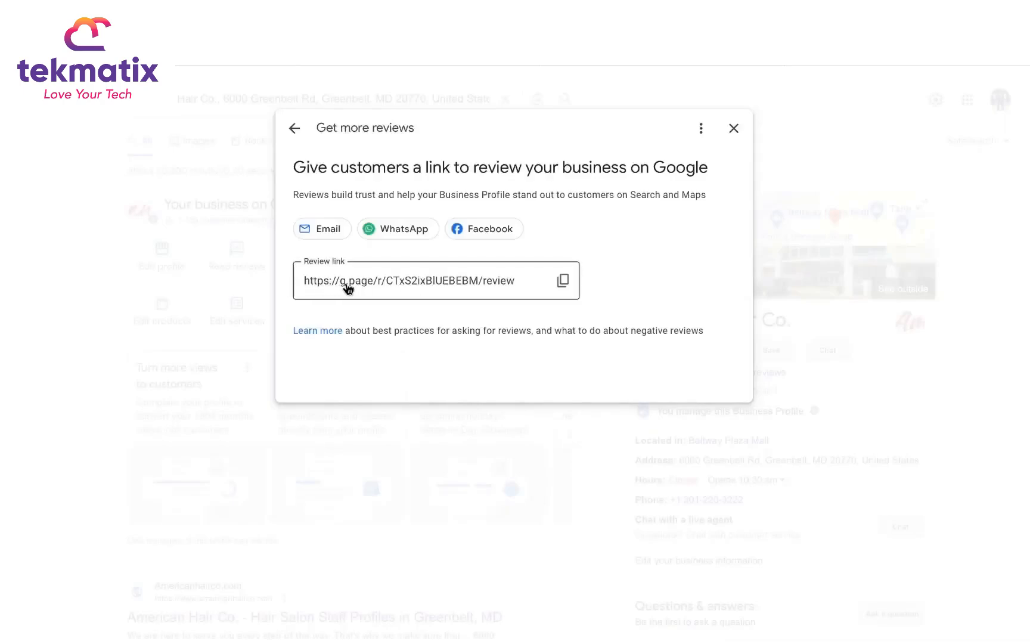
left_click(565, 281)
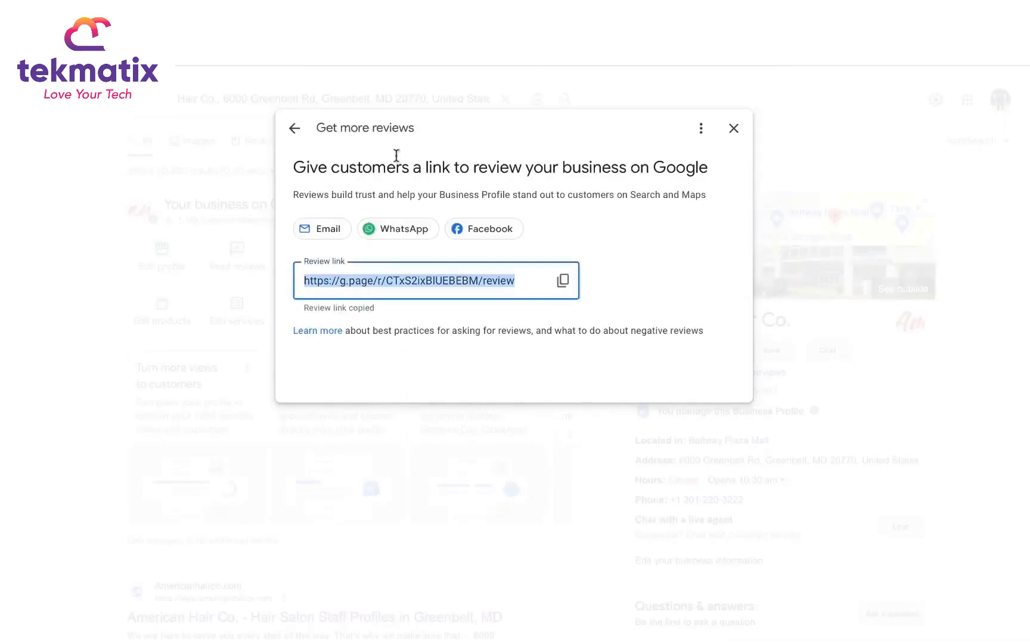
Replace the Review Link in the Reputation Management settings with the copied Google review link and save it
left_click(192, 65)
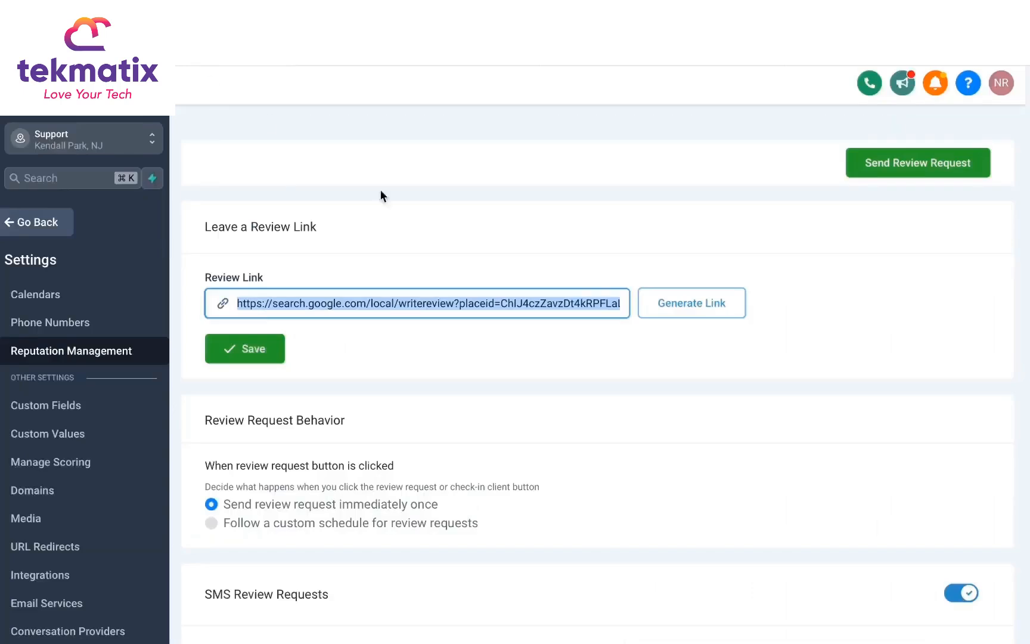
left_click(442, 298)
key("super+a")
key("super+v")
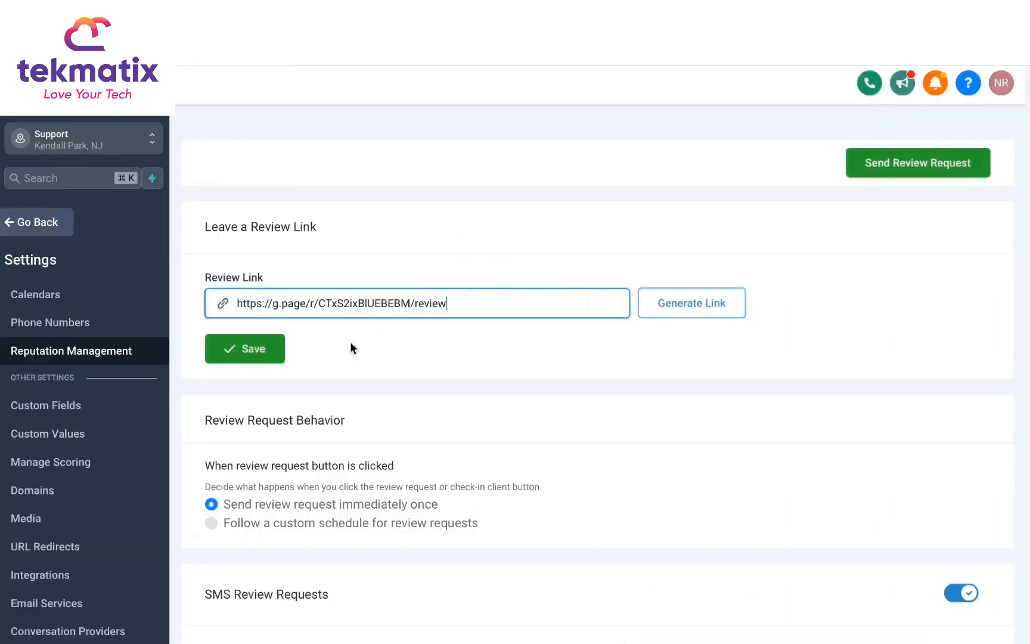
left_click(247, 352)
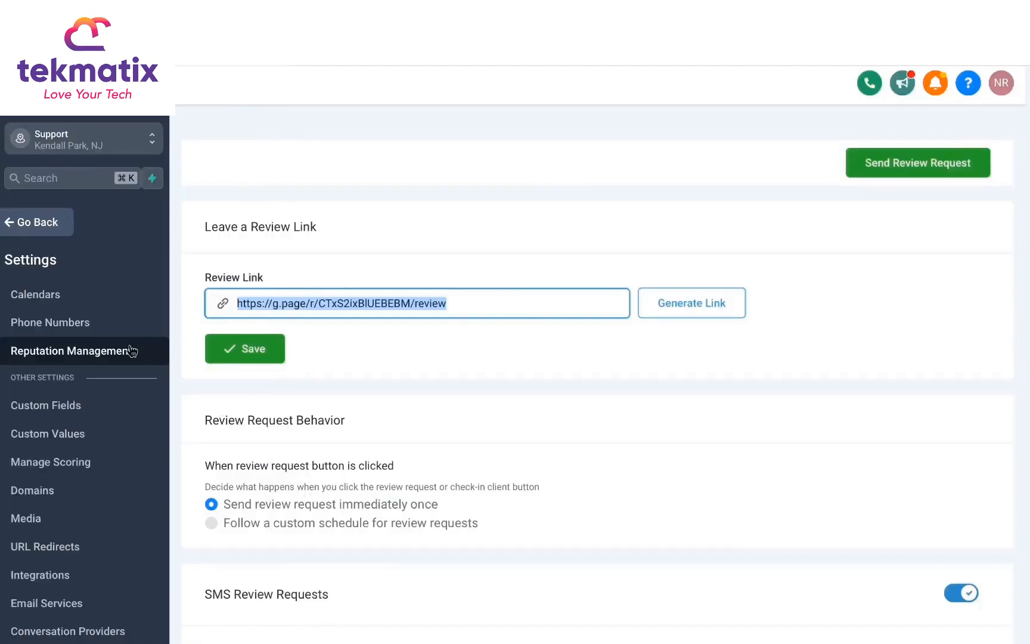
Set the review request behavior to follow a custom schedule for review requests
scroll(354, 400, "down", 3)
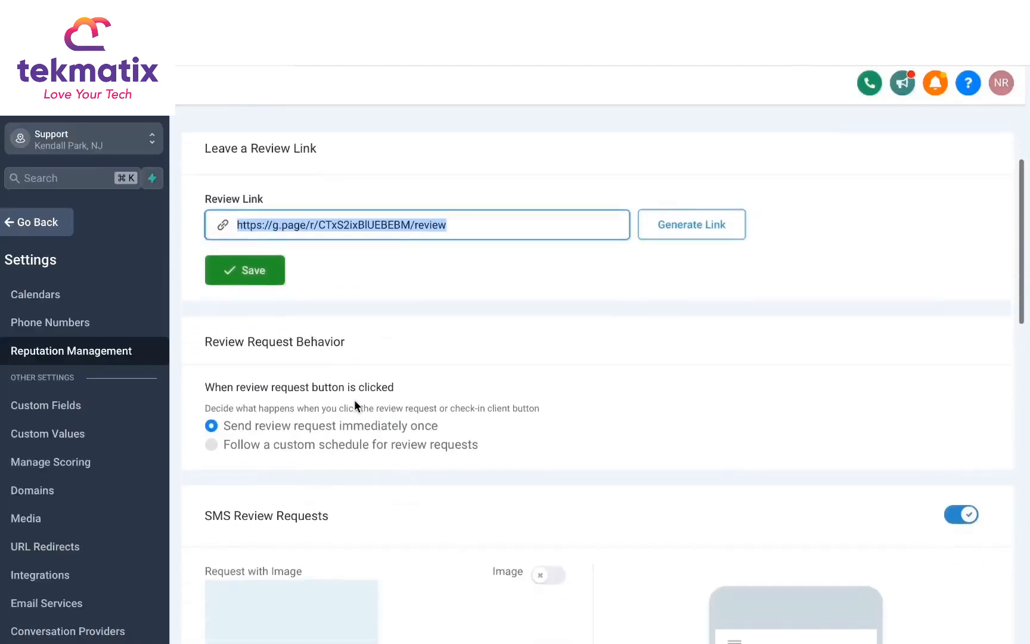
scroll(354, 400, "down", 2)
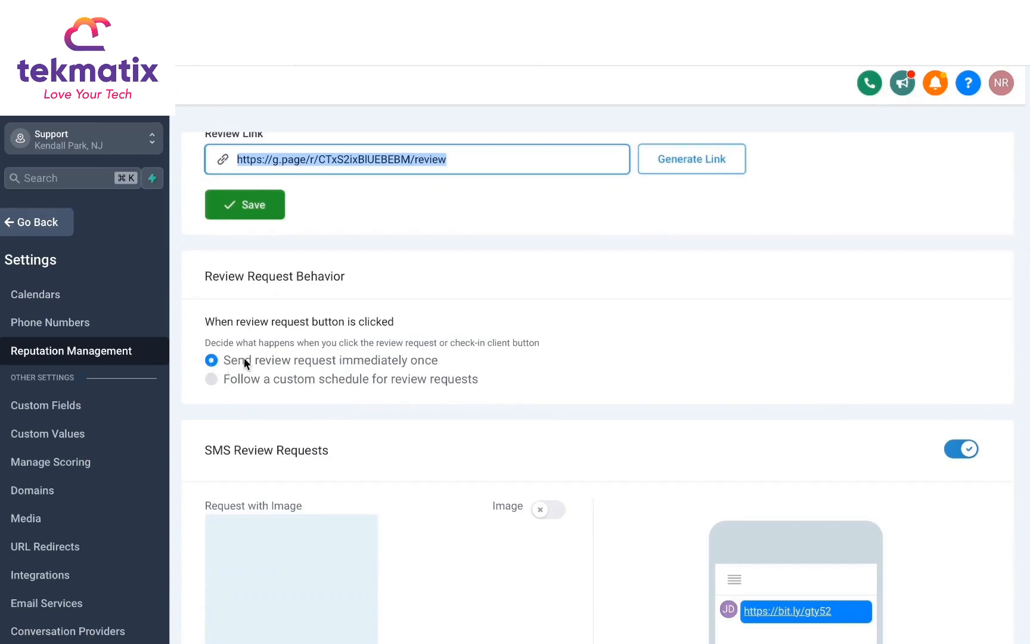
scroll(244, 361, "down", 1)
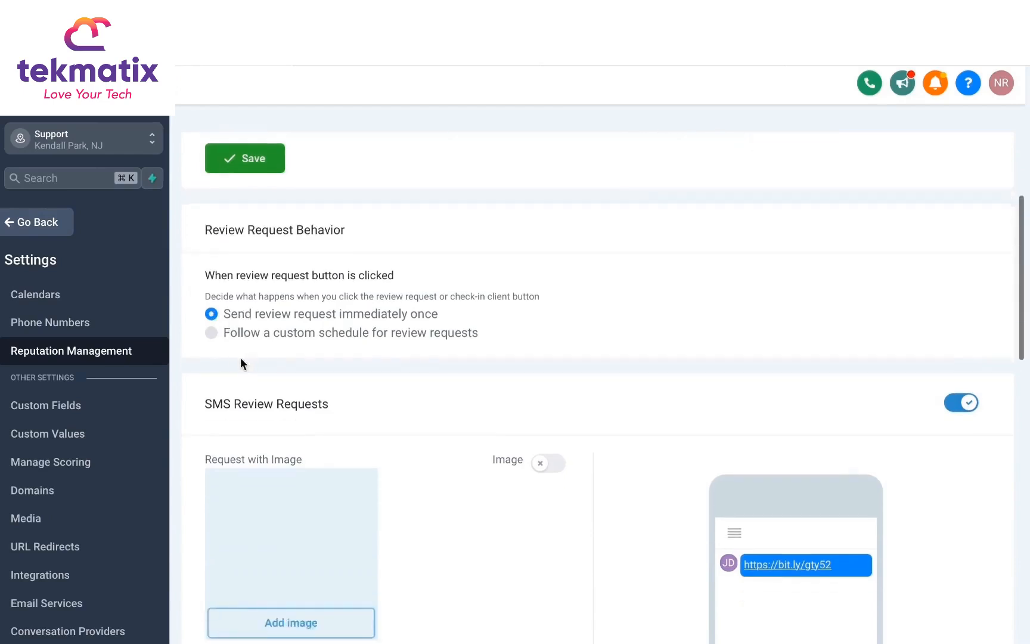
left_click(212, 332)
scroll(327, 377, "down", 1)
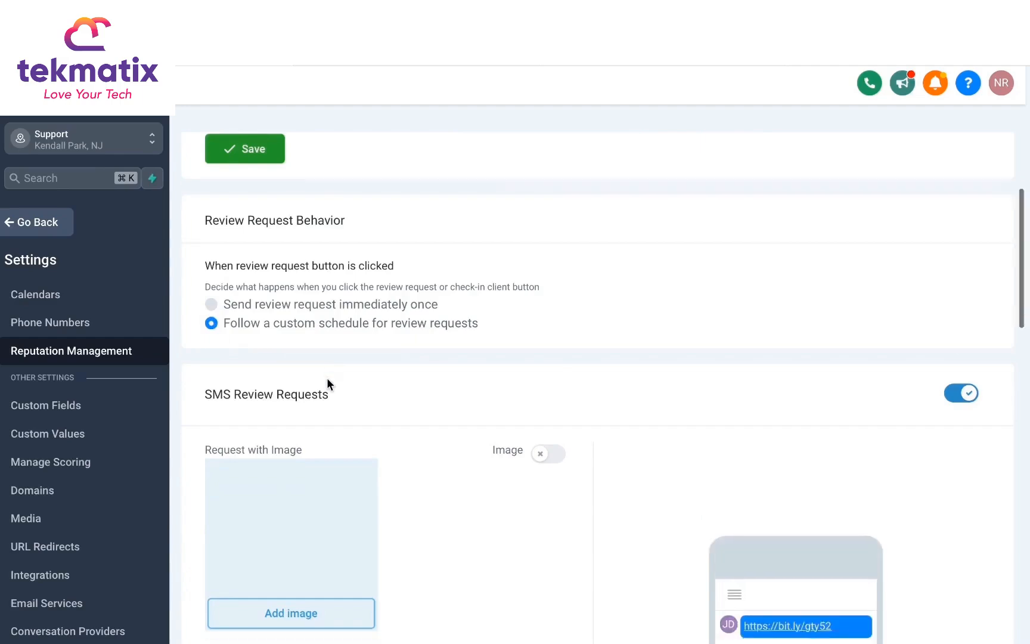
Examine the send-delay options for SMS and email review requests and the repeat interval options for SMS
scroll(327, 378, "down", 10)
scroll(326, 384, "up", 10)
scroll(382, 446, "down", 8)
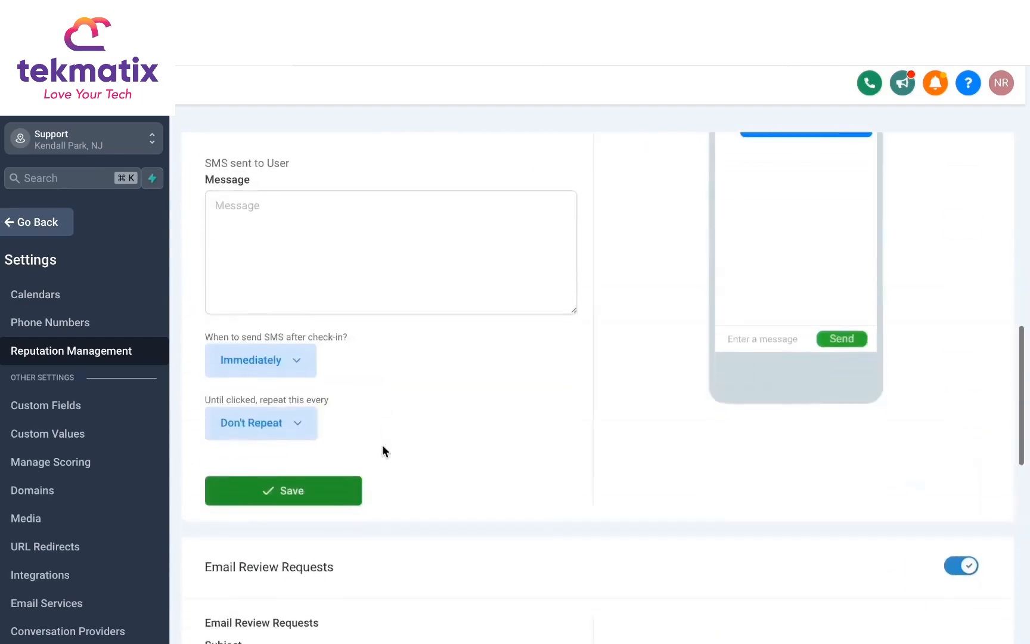
scroll(383, 445, "down", 1)
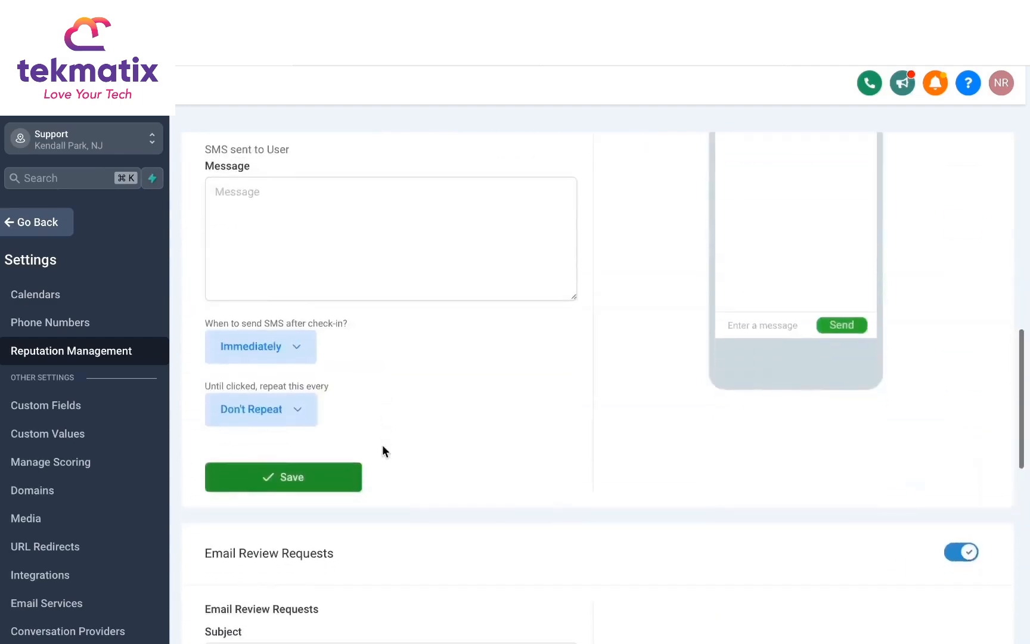
left_click(269, 349)
left_click(348, 409)
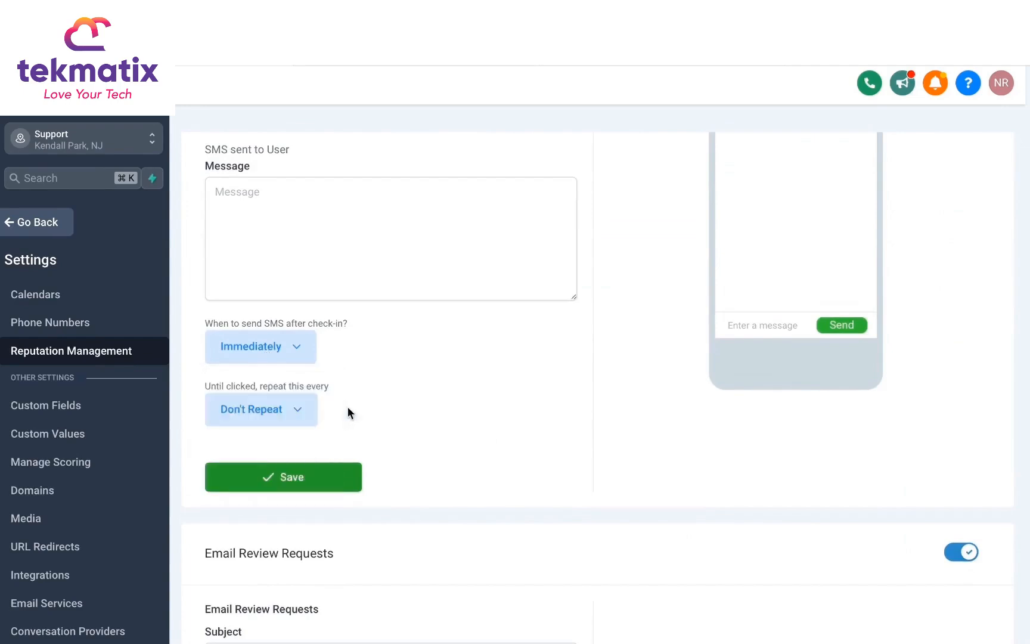
left_click(309, 411)
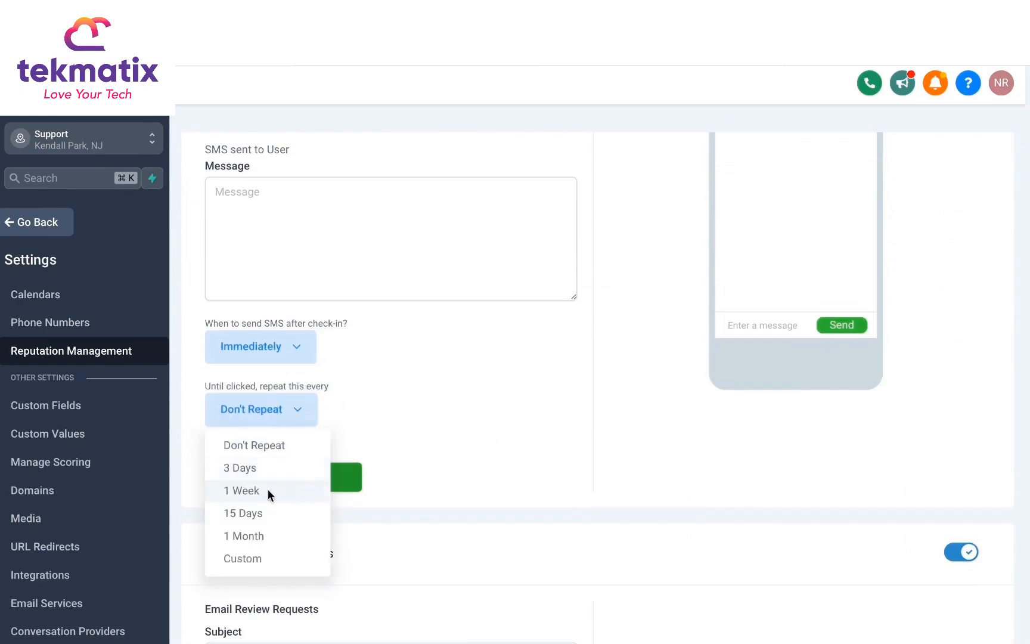
left_click(349, 429)
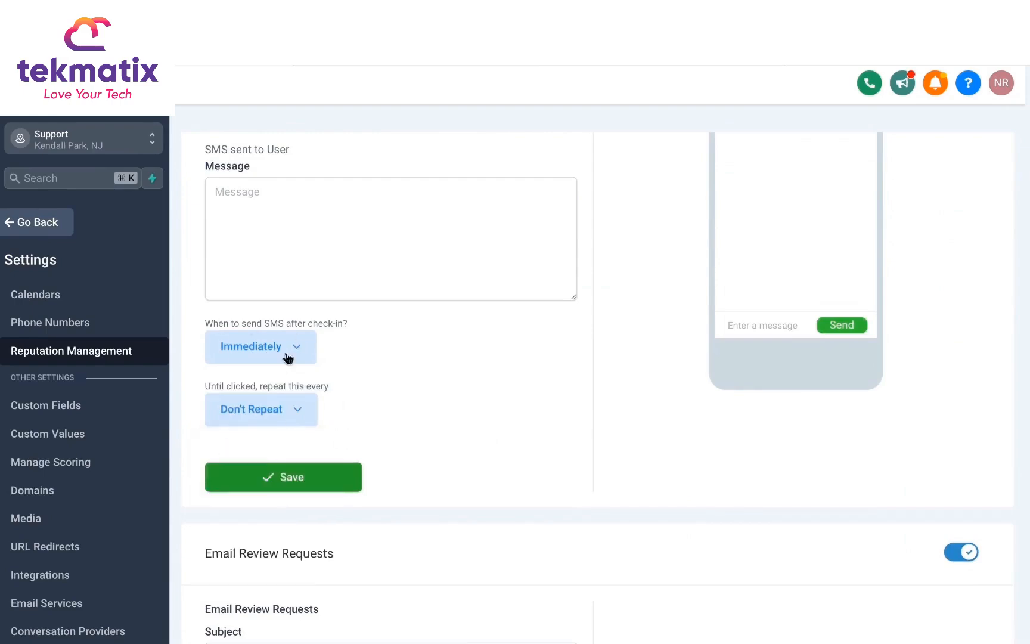
scroll(354, 394, "down", 9)
left_click(280, 381)
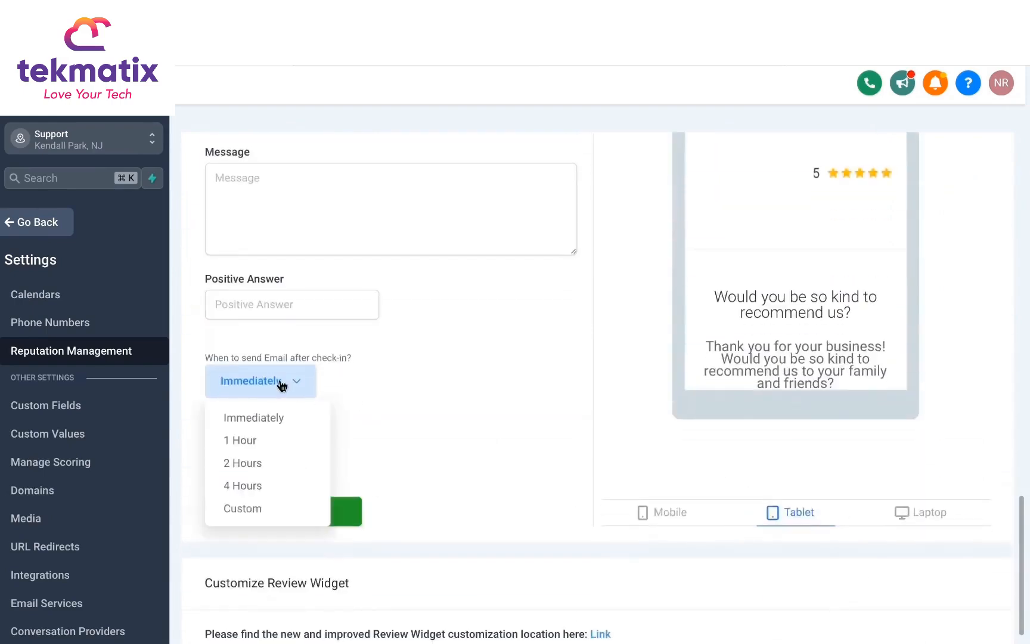
Set the review request behavior to send the review request immediately once
scroll(333, 386, "up", 10)
left_click(211, 419)
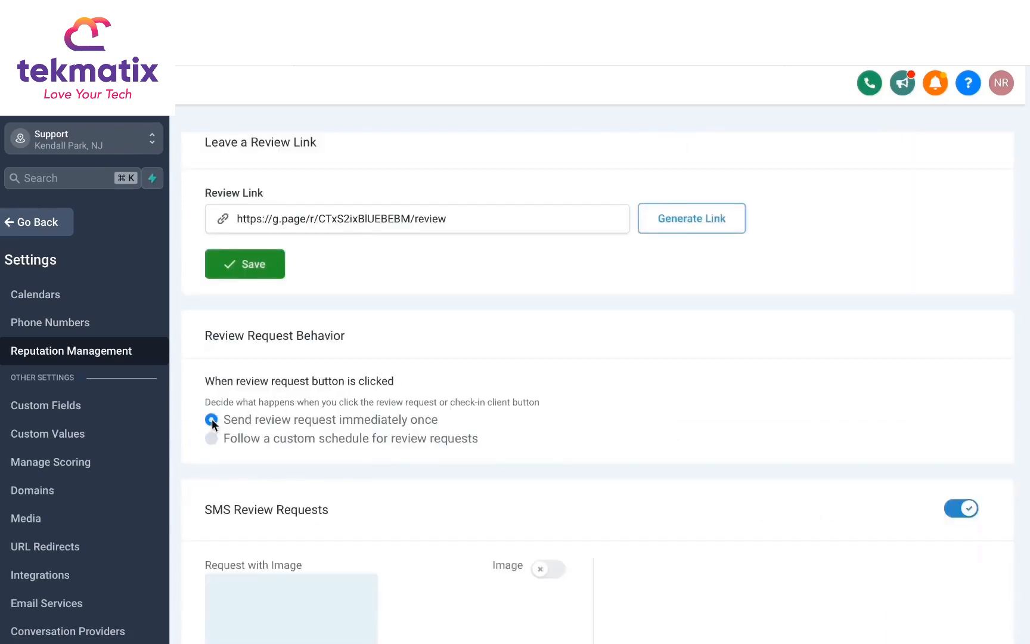
Enable the image option for SMS review requests
scroll(411, 401, "down", 5)
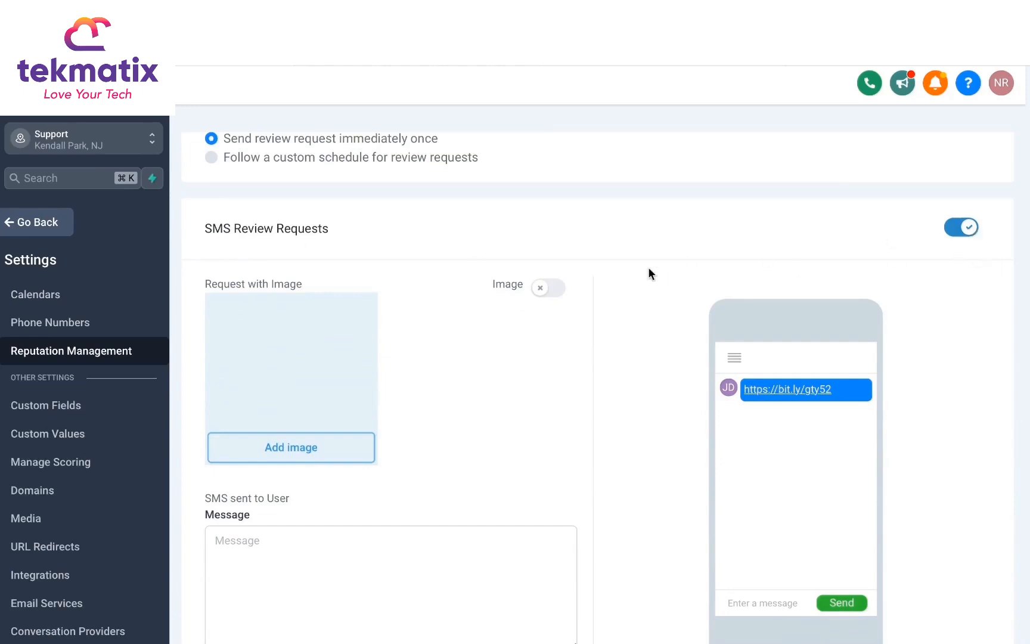
scroll(648, 267, "down", 2)
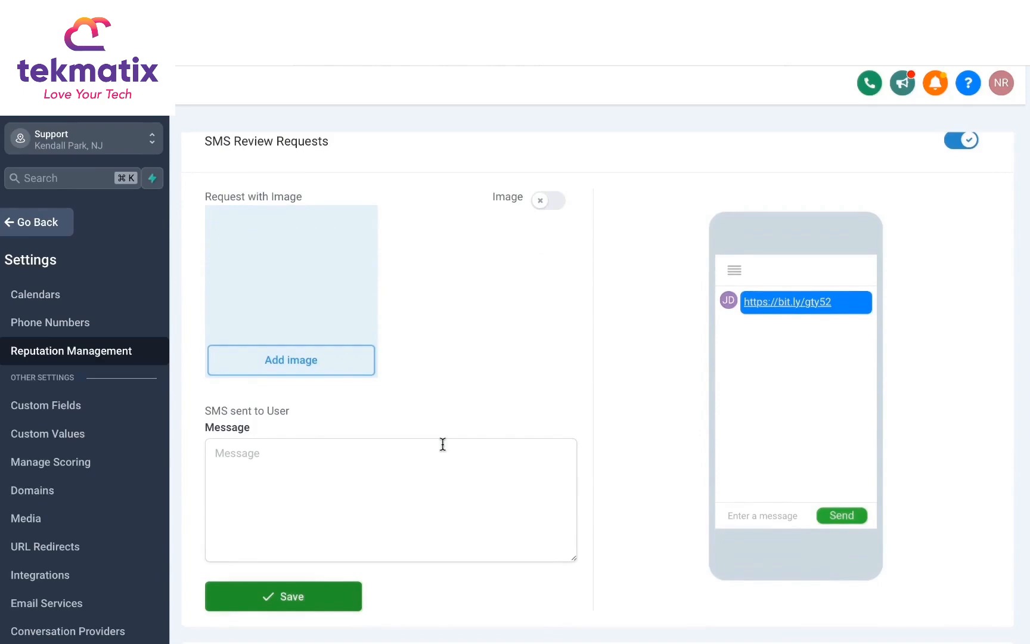
left_click(555, 208)
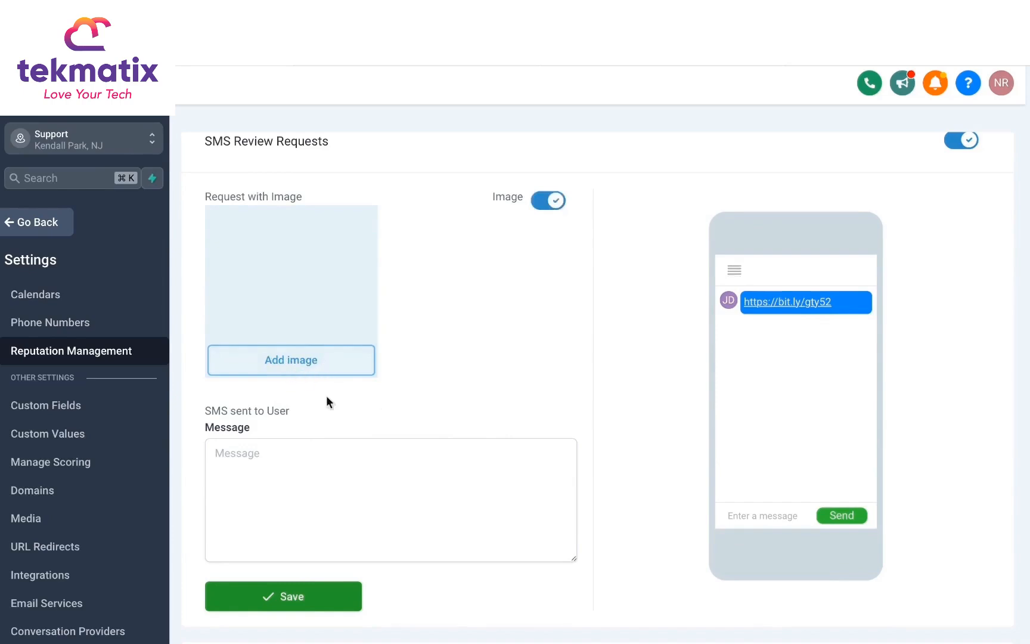
Save an SMS message greeting {{contact.first_name}}, giving thanks for their business, requesting a minute for feedback and signing off with {{location.name}}
scroll(326, 423, "down", 3)
left_click(263, 361)
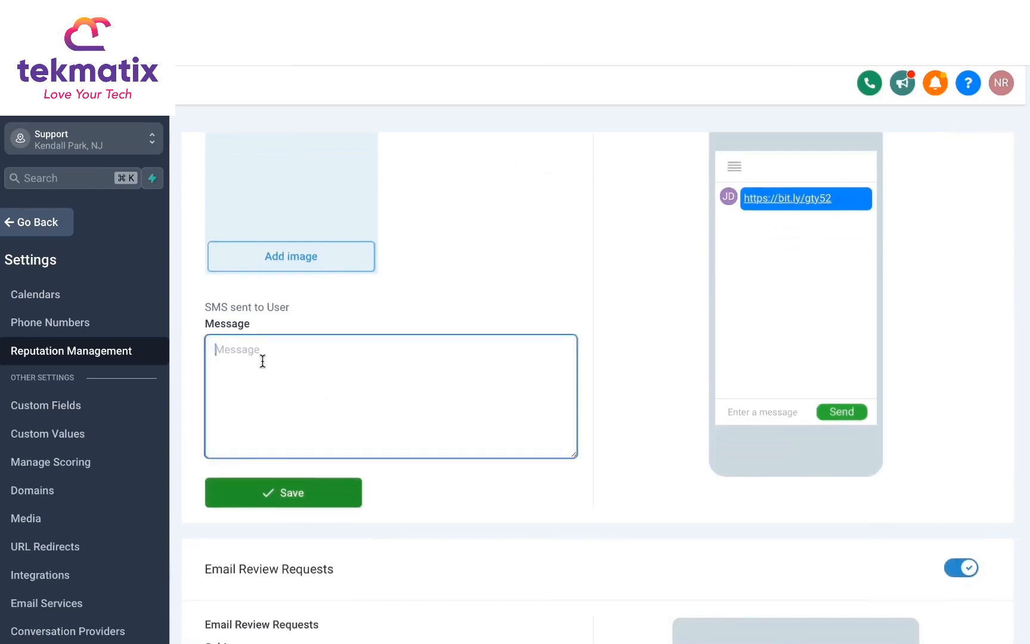
type("Hey! {{contact.first_name}}  Thanks for your business, we hope you liked our services. Would you mind taking out a minute and sharing your feedback with us?  - {{location.name}}")
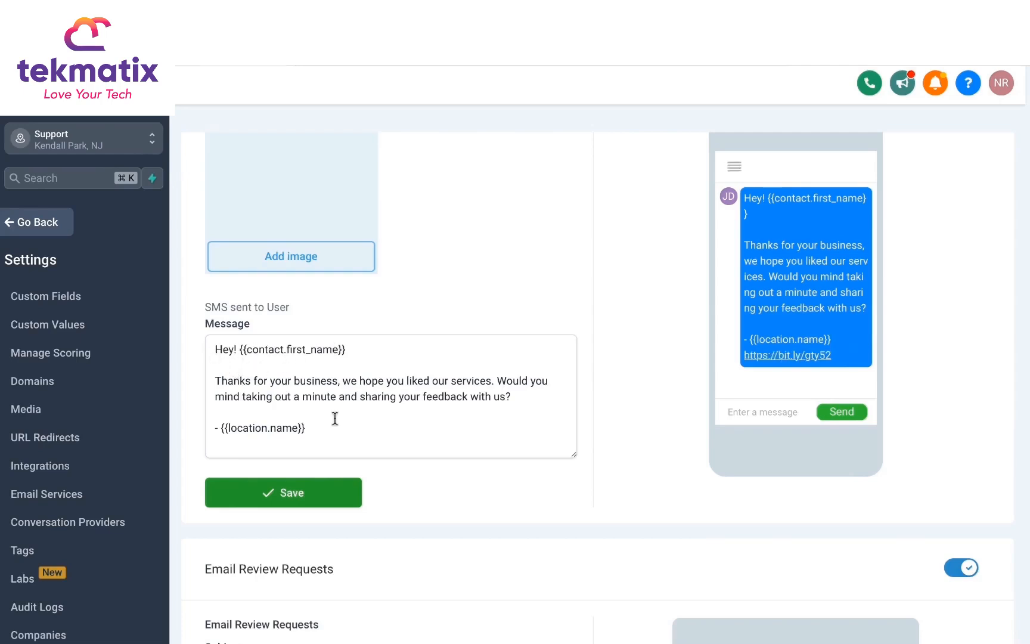
left_click(292, 499)
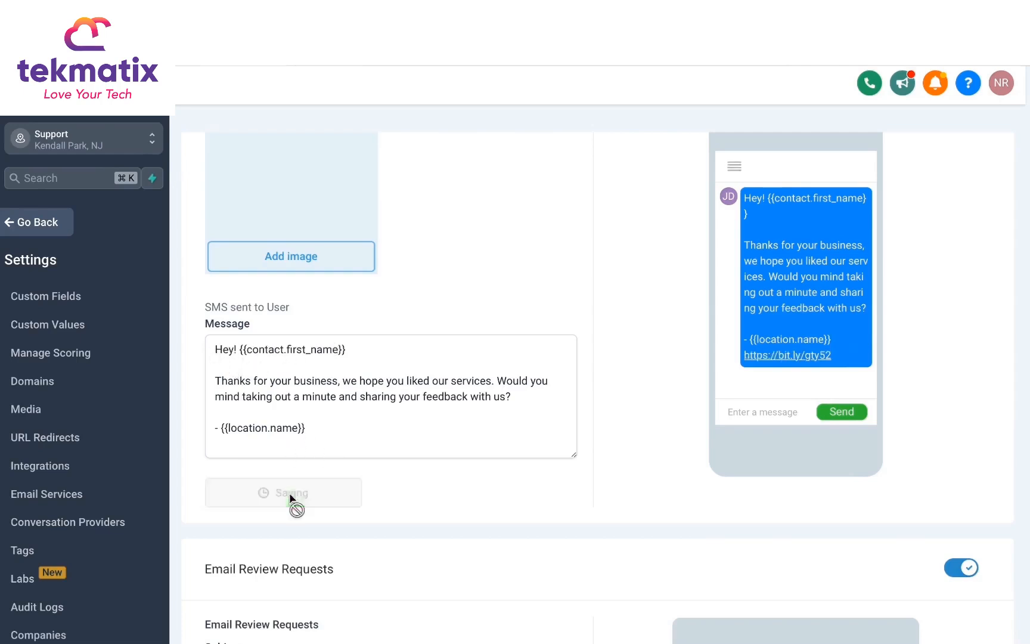
Test the 5 Stars answer in the tablet preview of the email review request and save the email settings
scroll(327, 276, "down", 6)
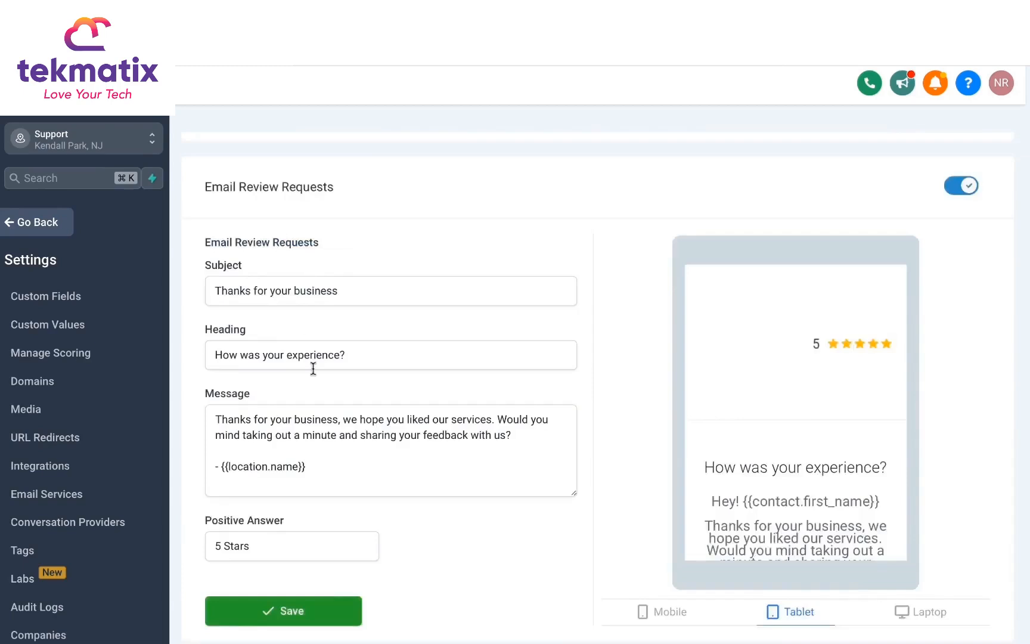
scroll(313, 369, "down", 1)
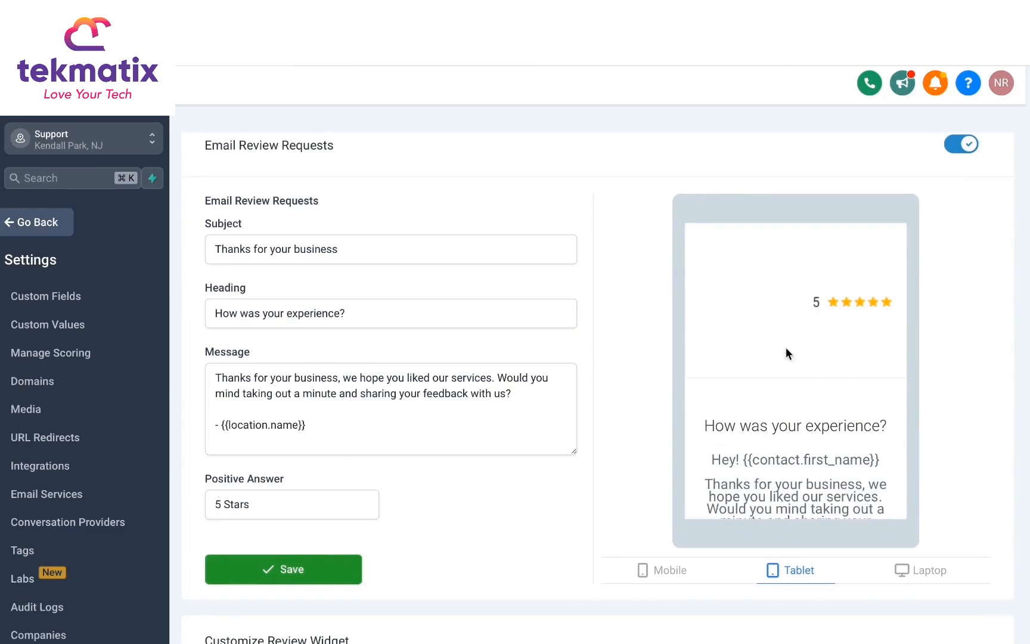
scroll(778, 343, "down", 5)
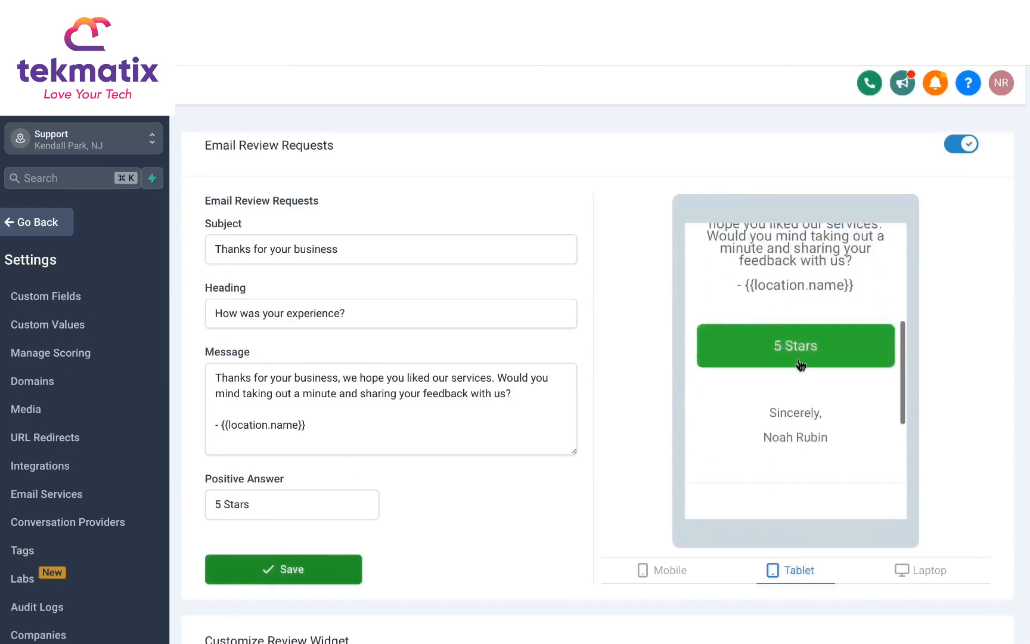
left_click(789, 356)
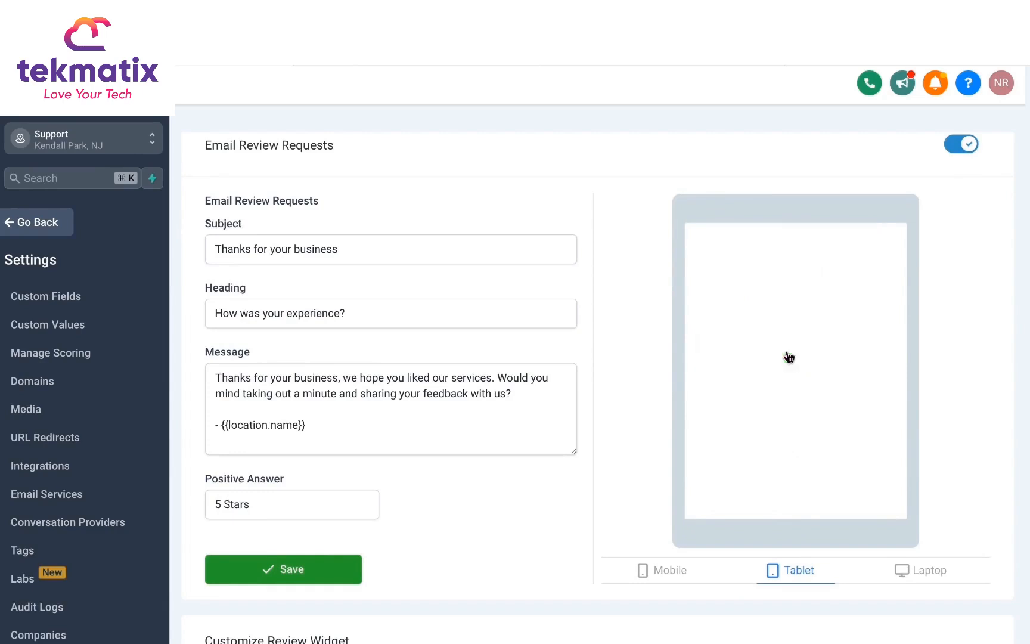
scroll(410, 462, "down", 1)
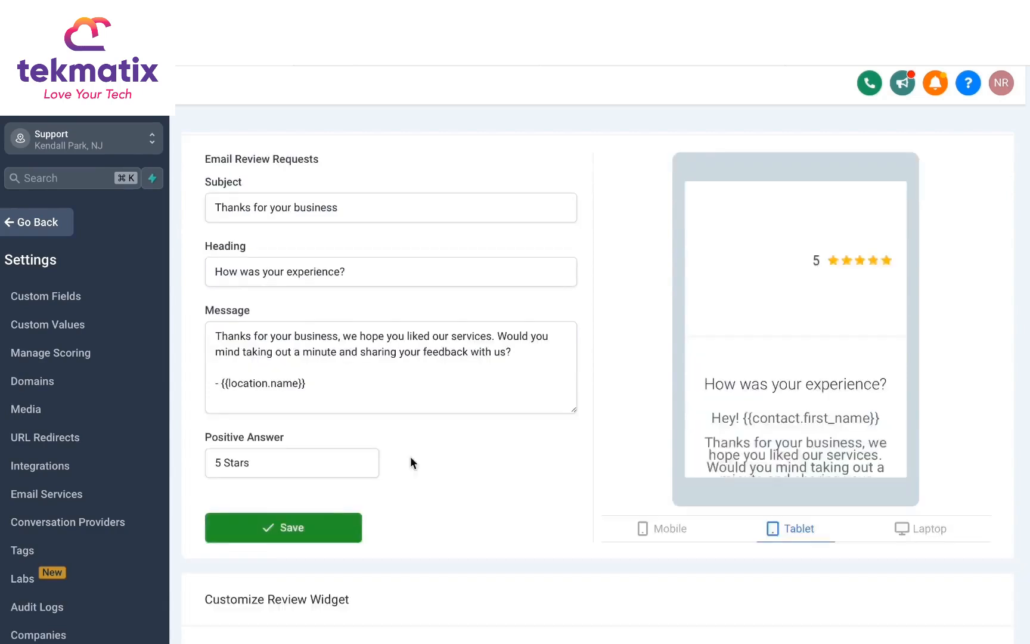
left_click(329, 530)
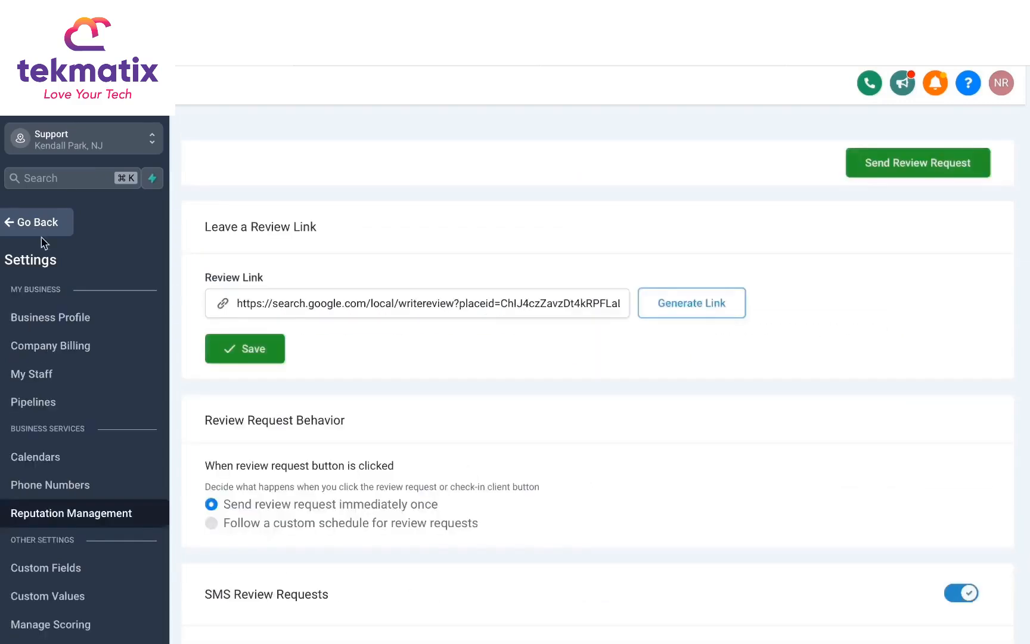
Return to the reputation overview and examine its date range options, ratings, invite and review trends, and latest reviews
left_click(34, 226)
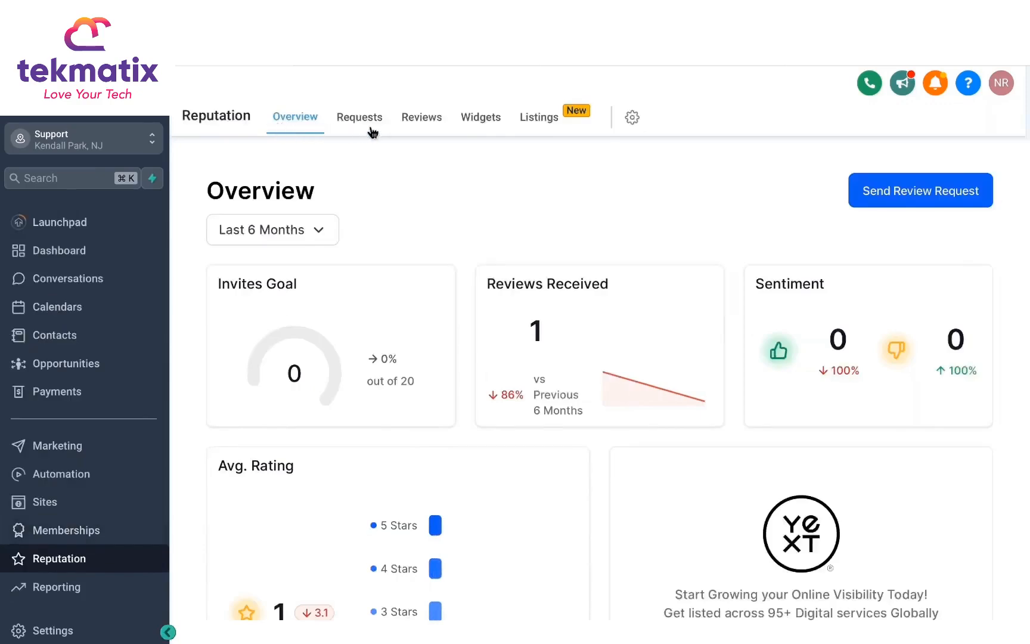
left_click_drag(548, 160, 490, 208)
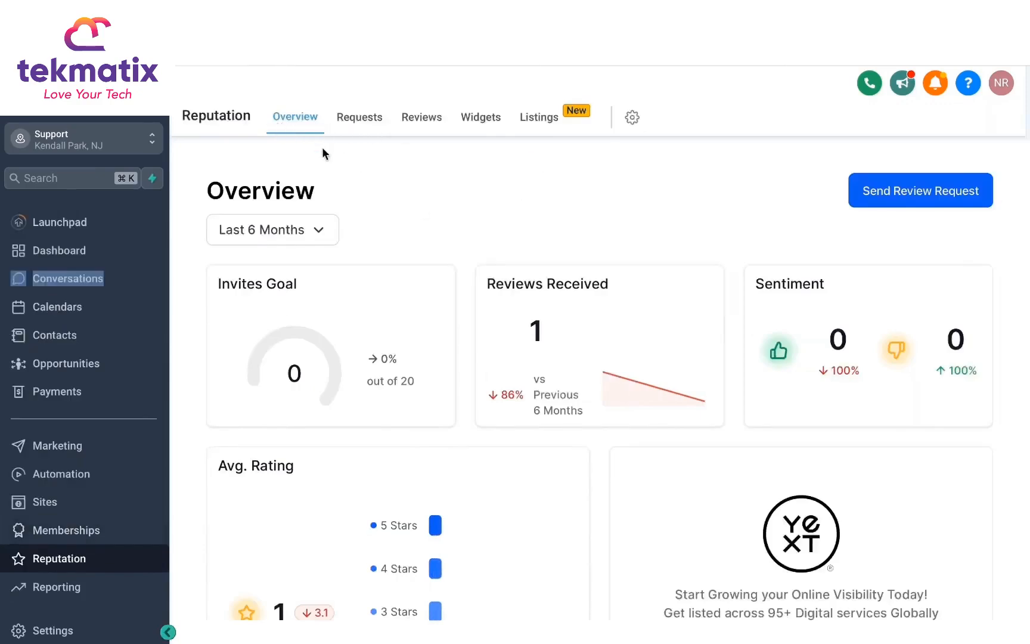
left_click(323, 241)
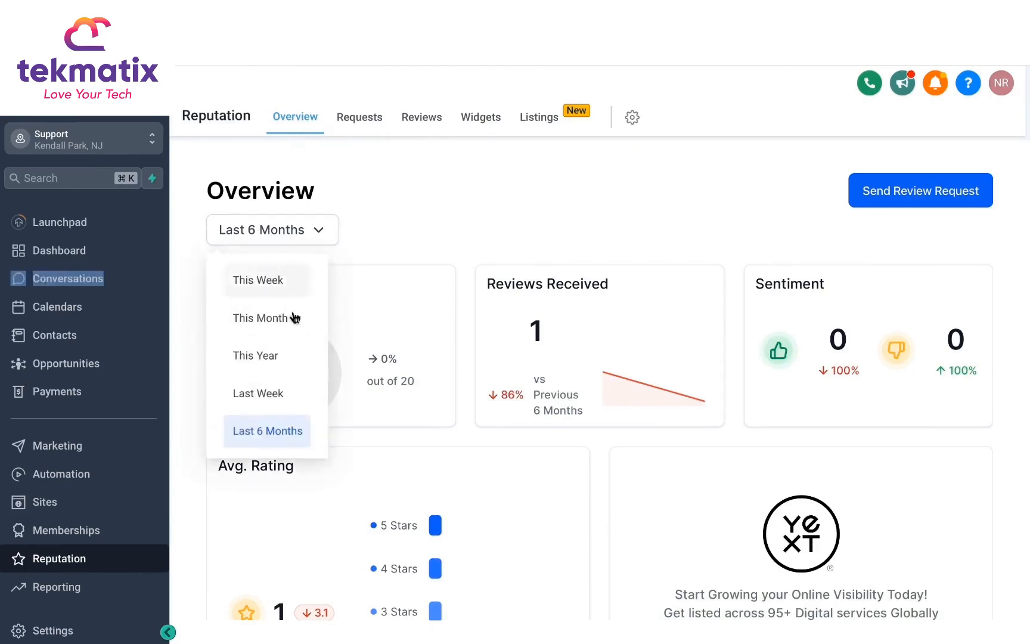
left_click(479, 211)
scroll(573, 319, "down", 4)
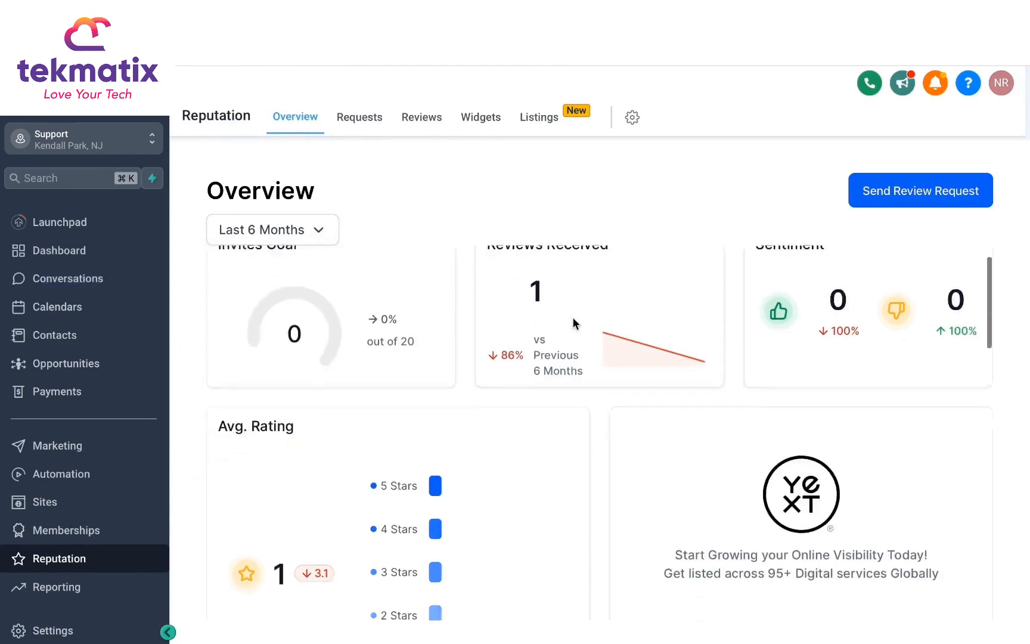
scroll(575, 324, "up", 1)
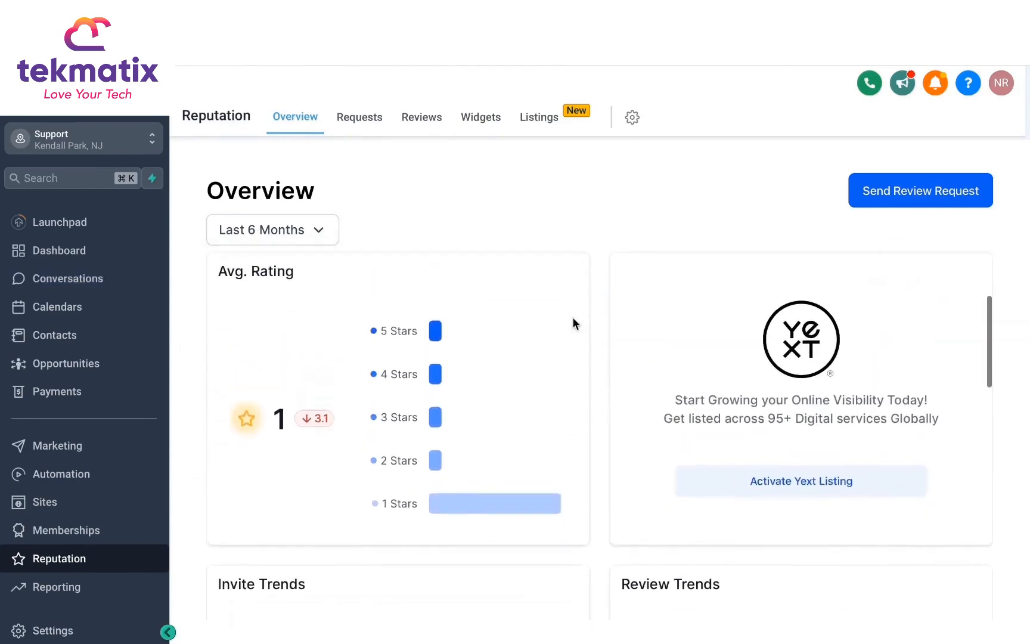
scroll(576, 324, "down", 1)
scroll(576, 323, "up", 1)
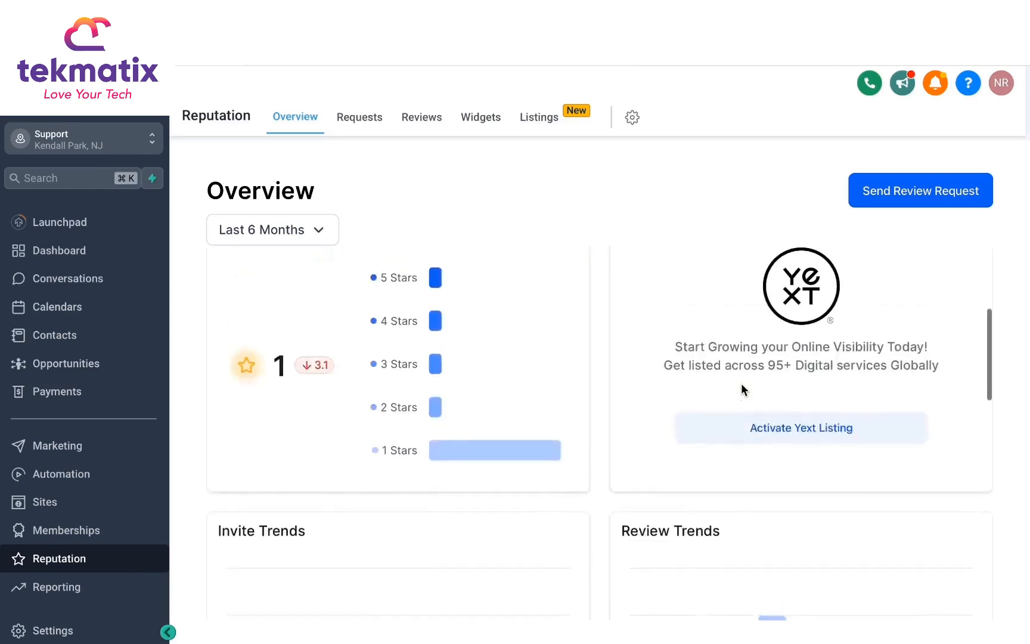
scroll(741, 383, "down", 5)
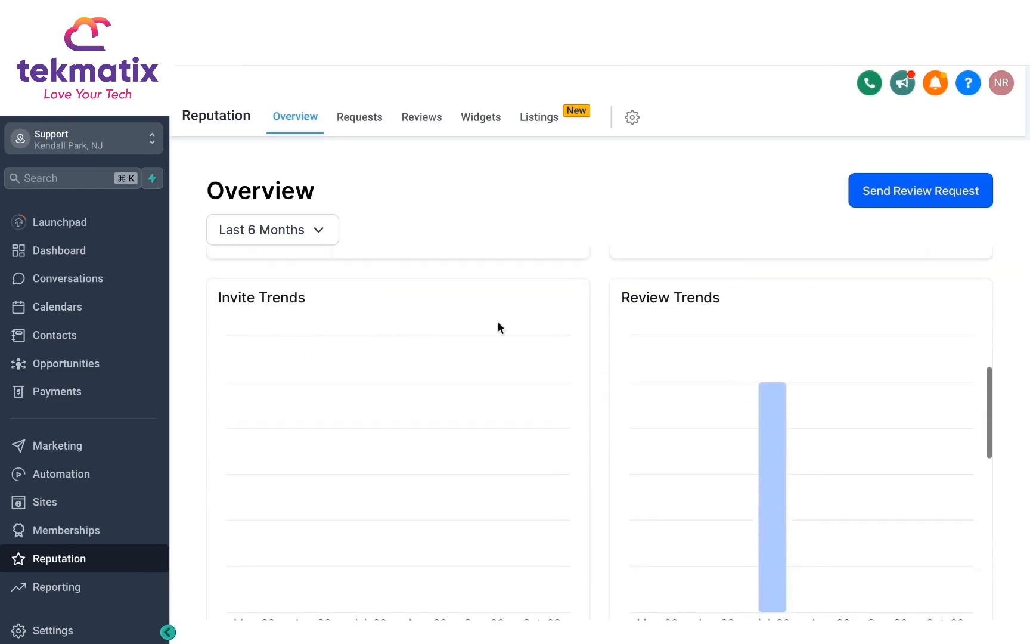
scroll(552, 336, "down", 2)
scroll(553, 334, "down", 2)
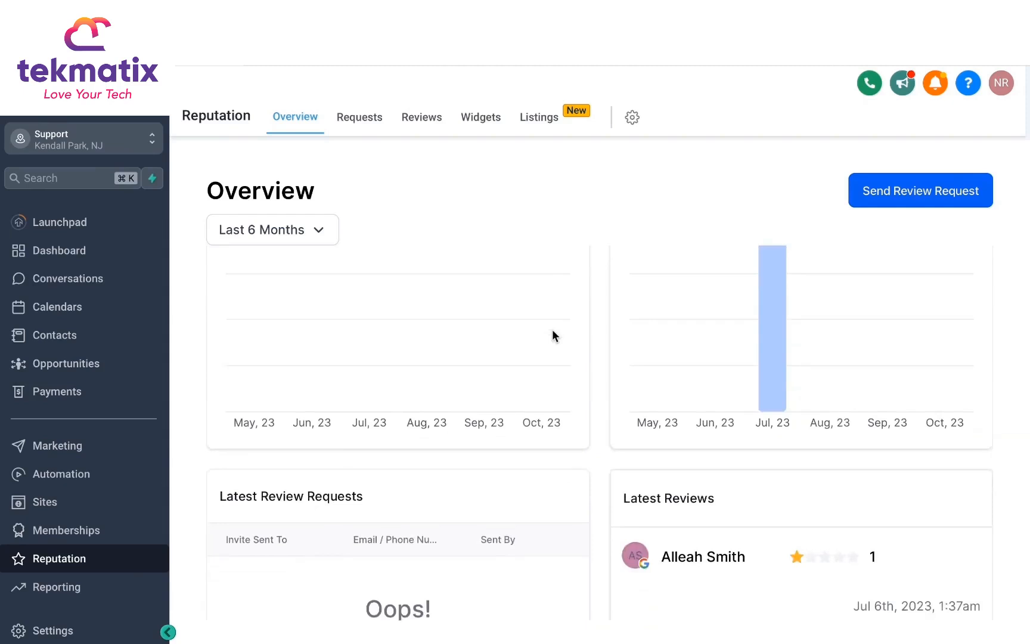
scroll(552, 333, "down", 5)
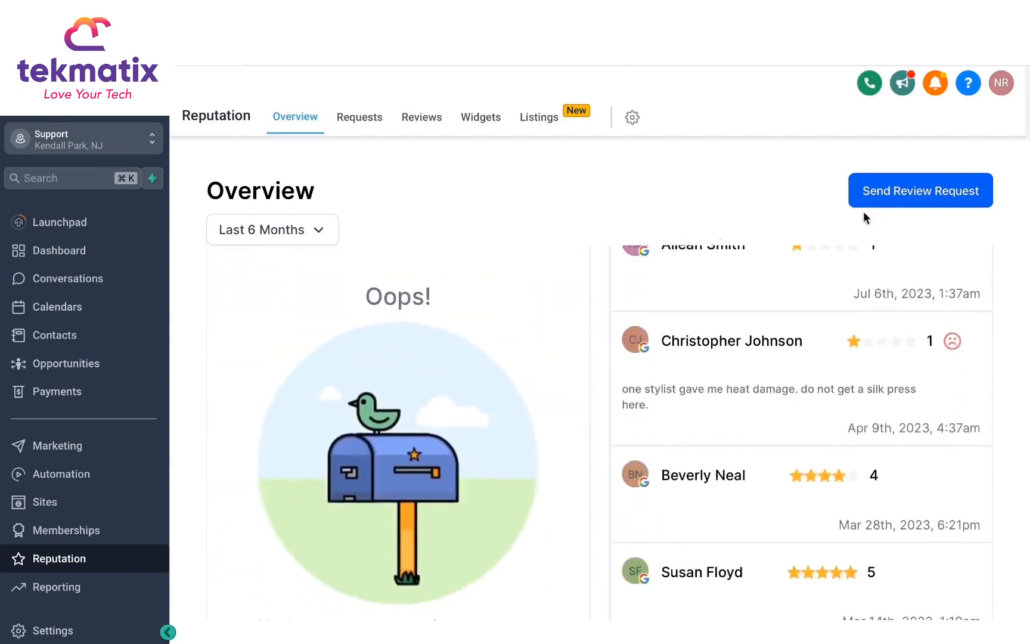
Send an SMS review request to a new contact added with the contact's phone number
left_click(893, 202)
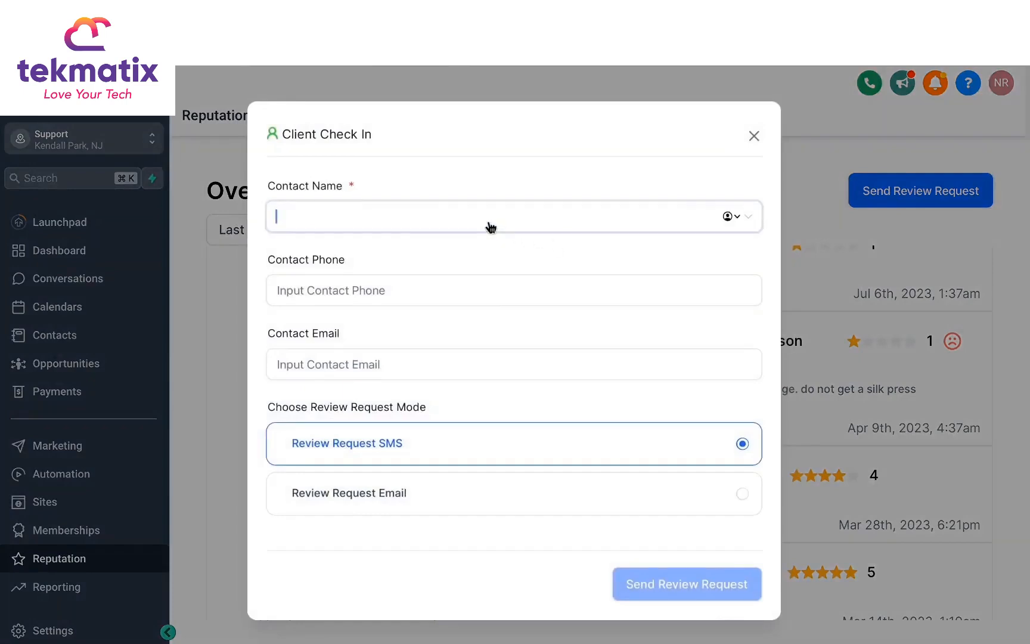
type("mavix")
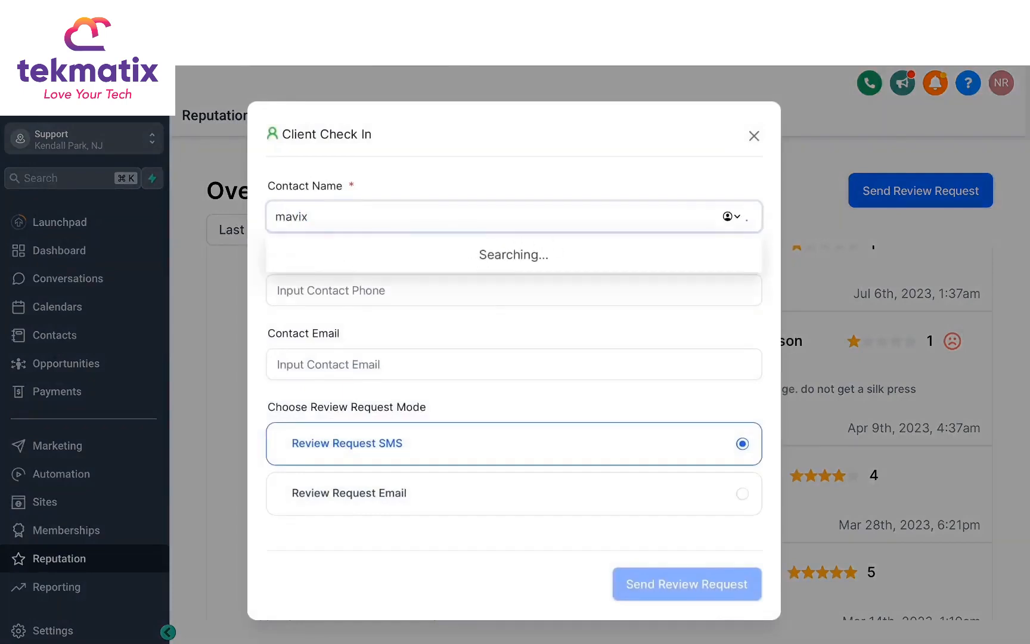
key("super+a")
key("super+v")
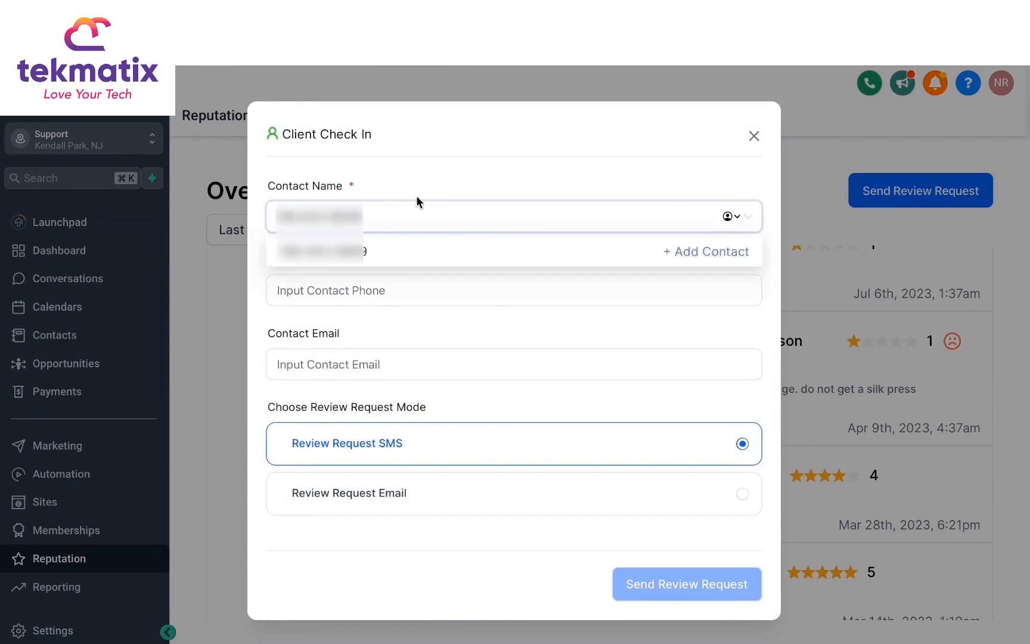
left_click(700, 255)
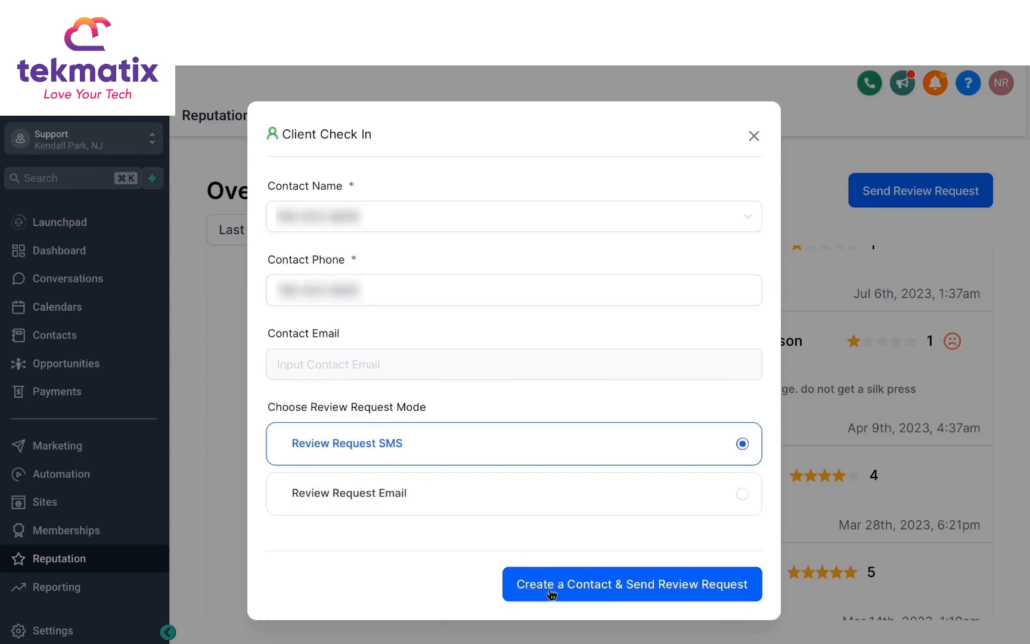
left_click(600, 590)
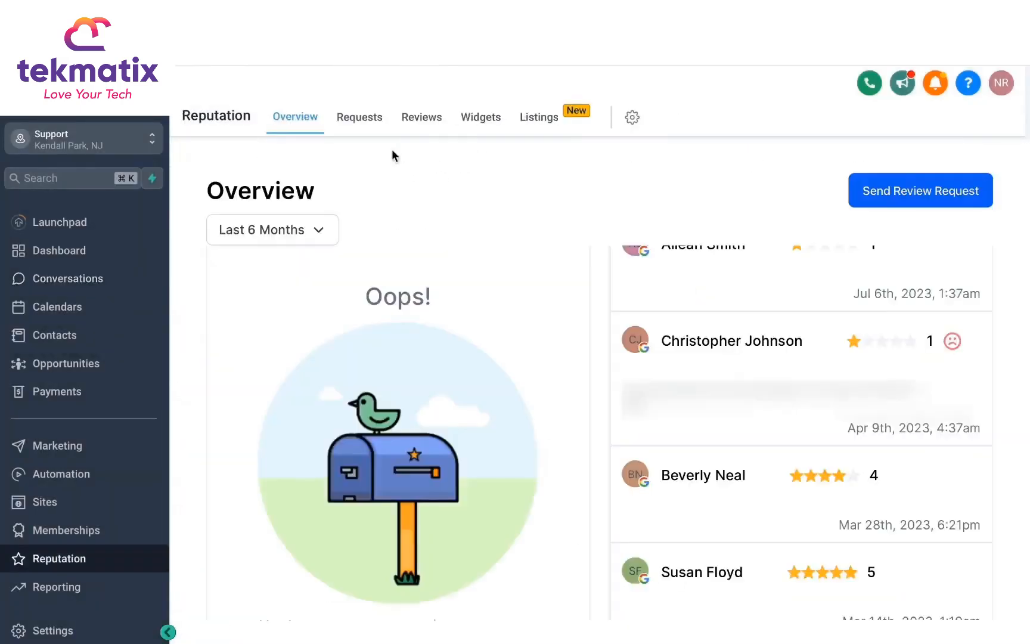
Check the status of the sent review request and examine the received reviews, their source filter options and the reply option
left_click(358, 122)
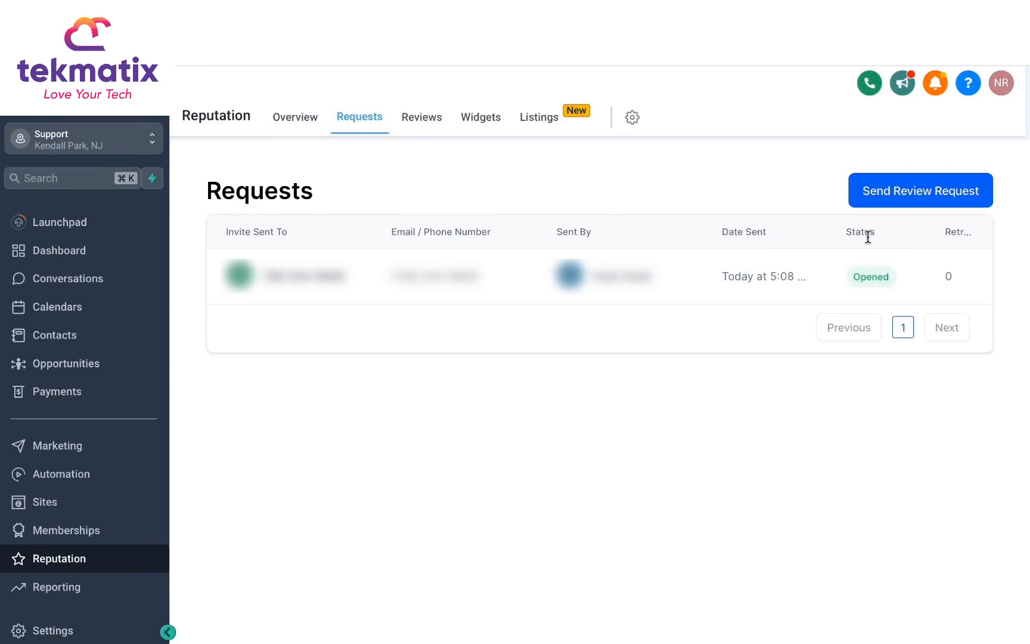
left_click(421, 118)
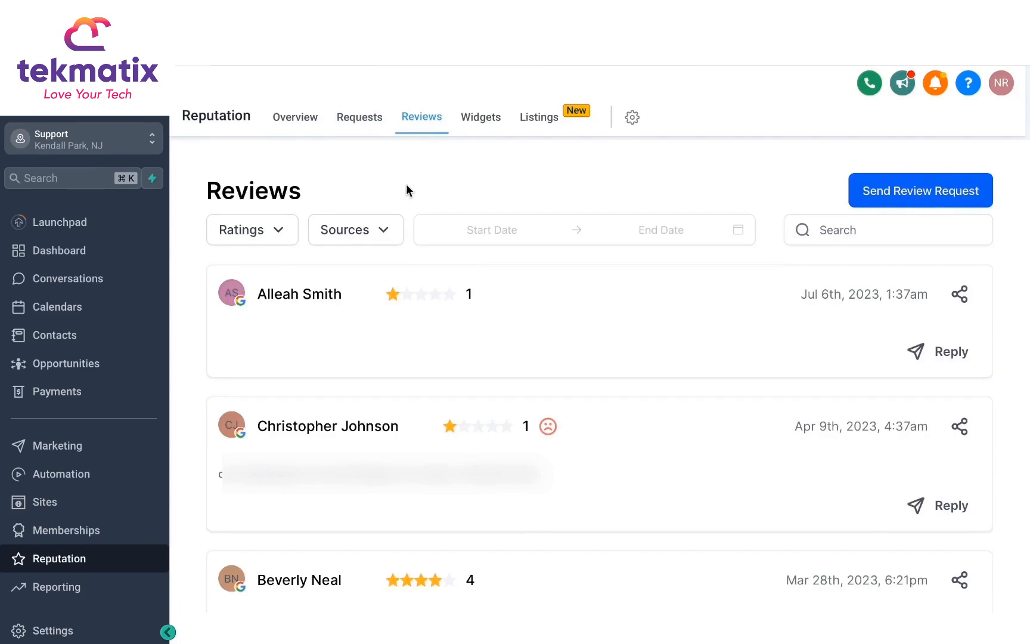
left_click(383, 233)
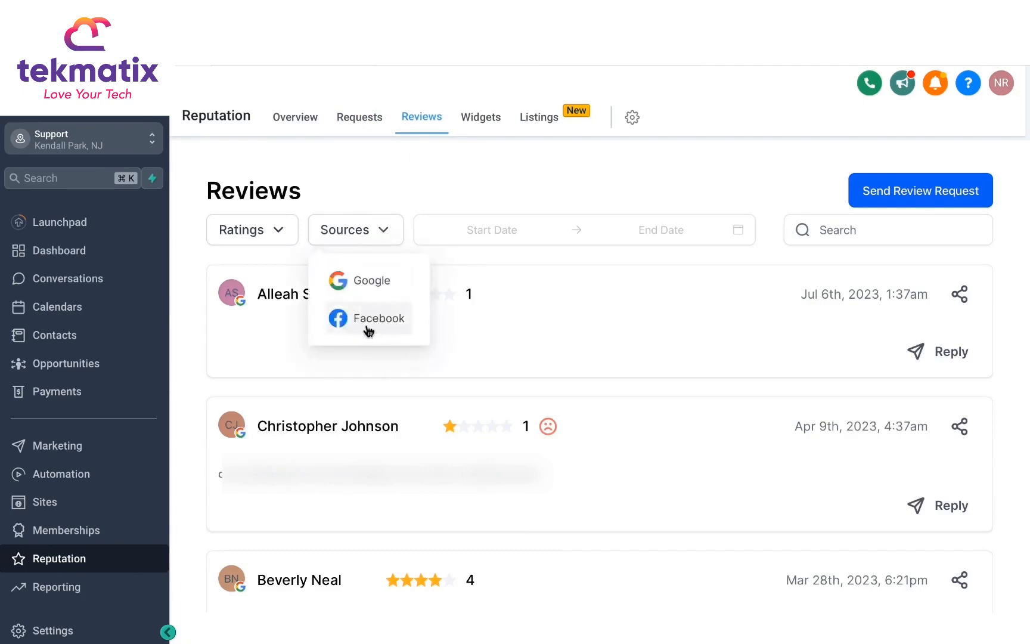
left_click(413, 177)
scroll(492, 350, "down", 12)
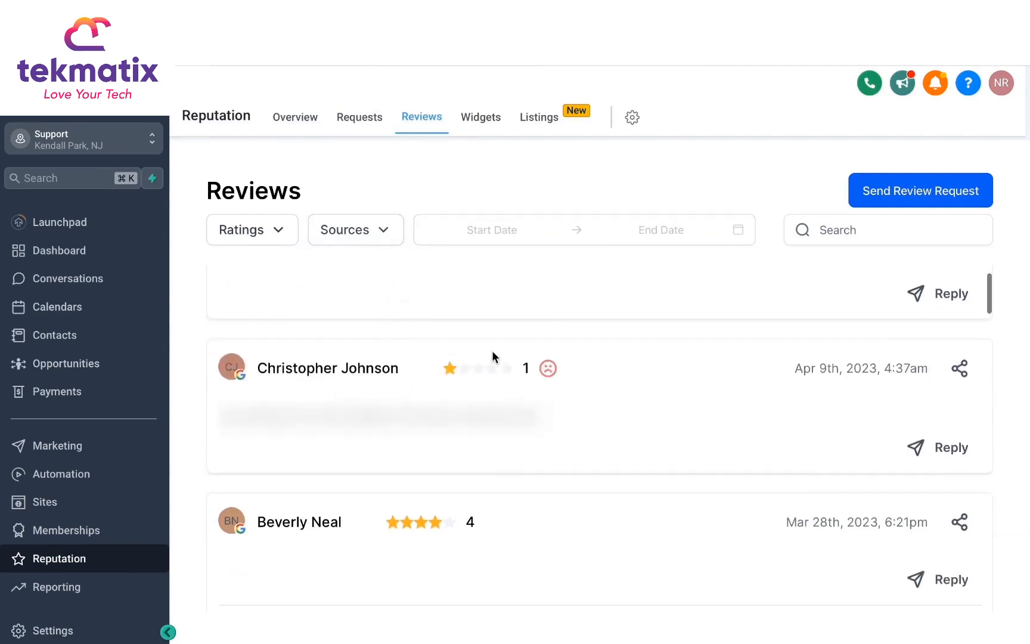
scroll(492, 357, "up", 10)
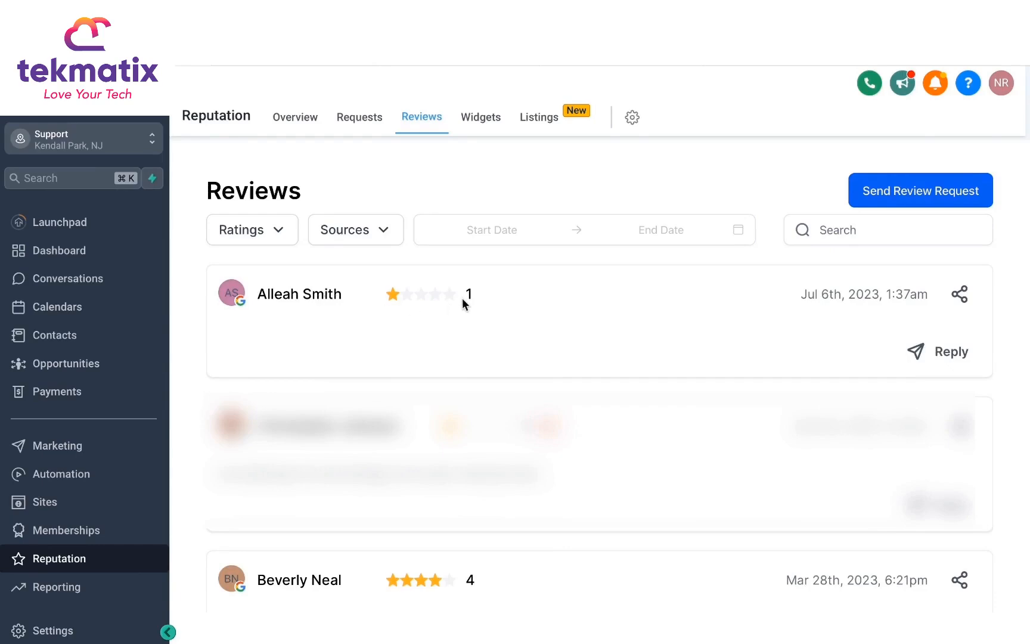
left_click(942, 358)
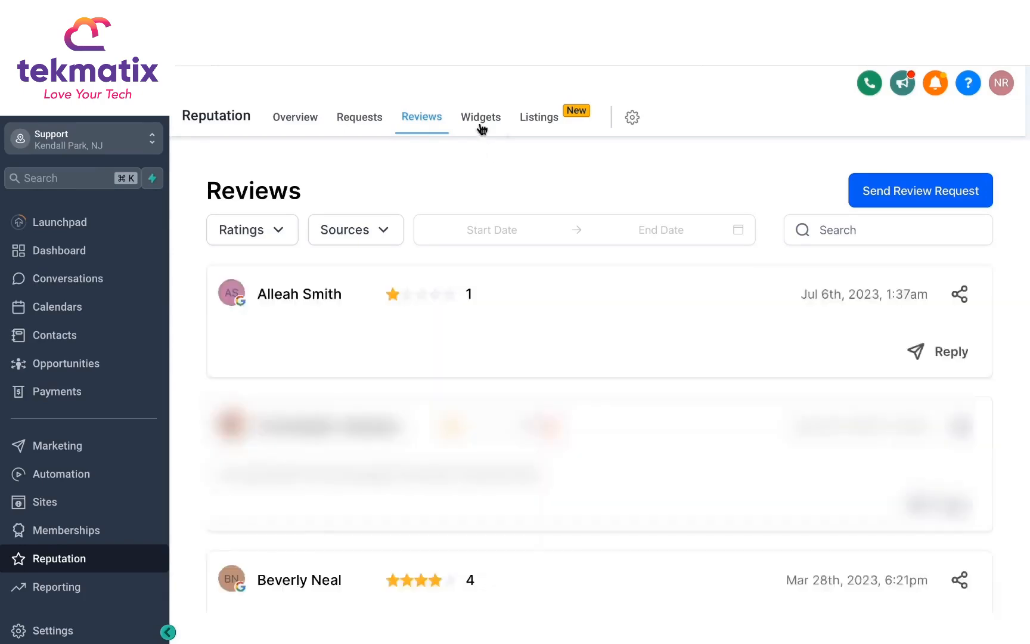
Create a new review widget of the Masonry type with a maximum of 10 reviews
left_click(480, 120)
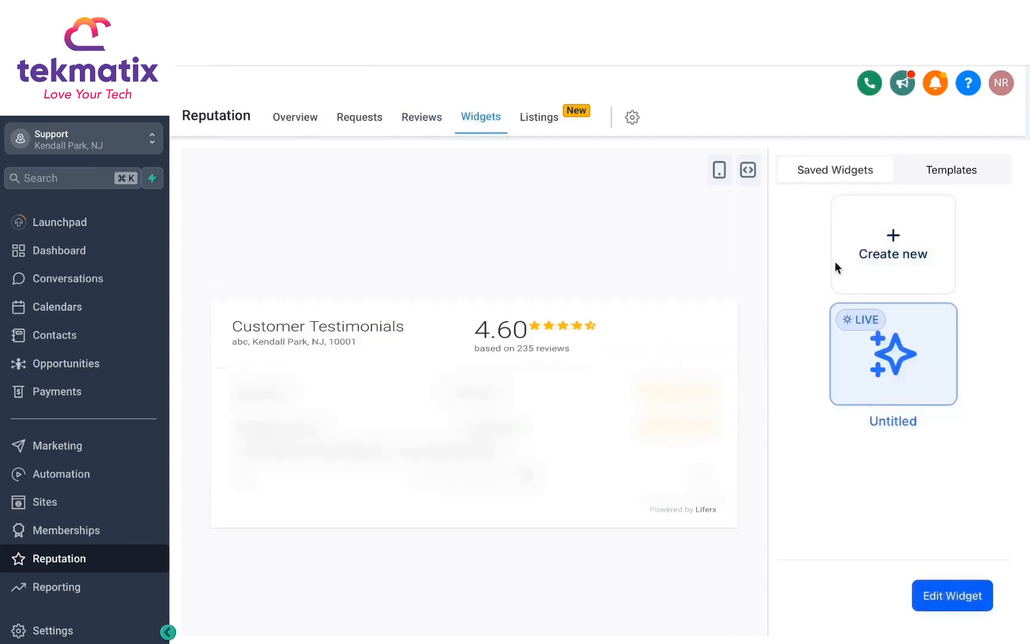
left_click(887, 258)
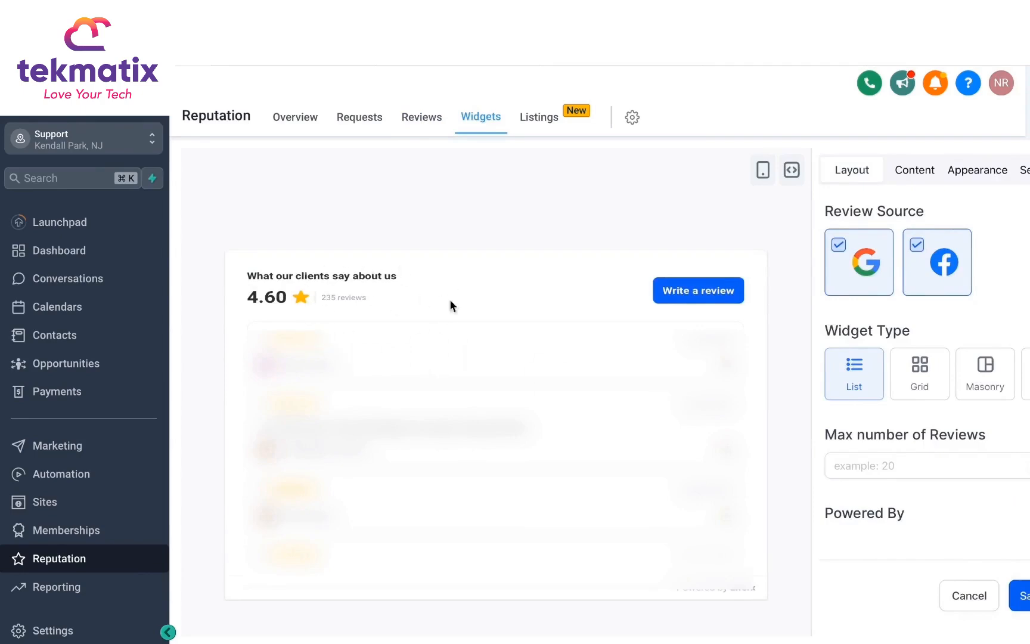
left_click(919, 394)
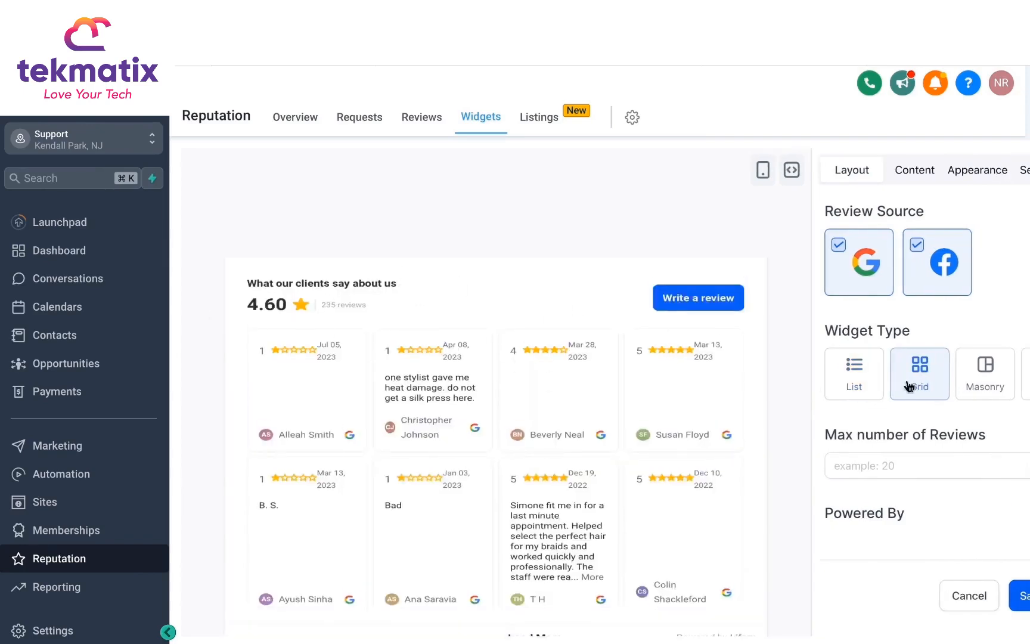
left_click(989, 377)
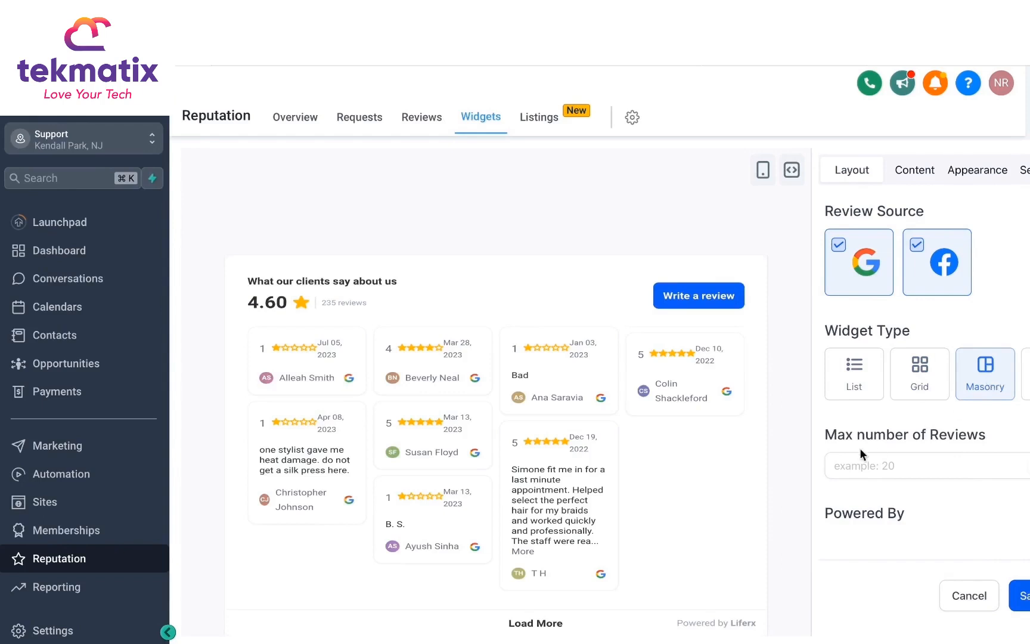
left_click(880, 469)
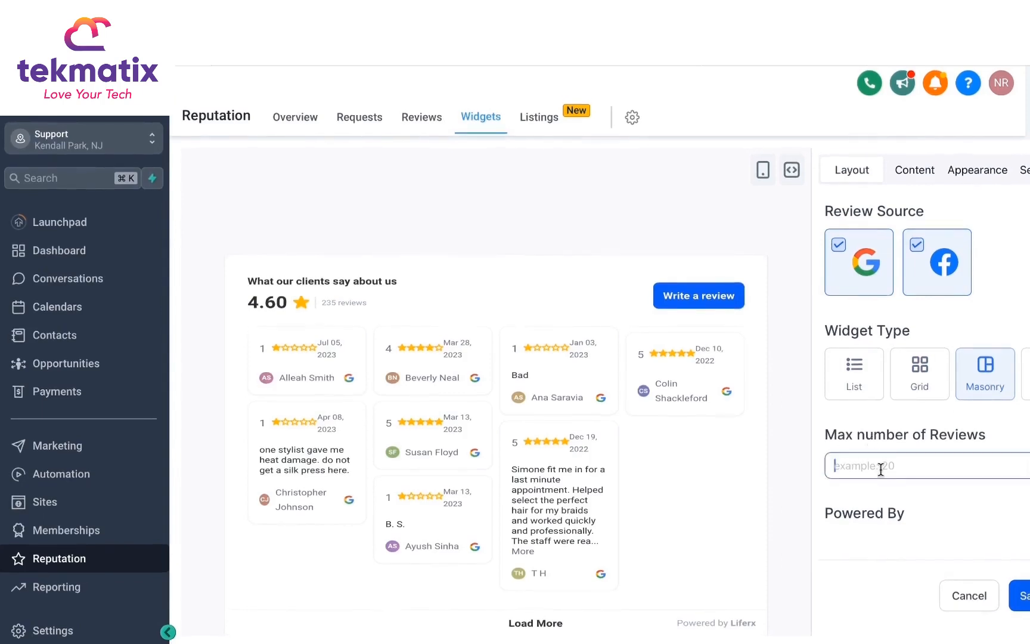
type("10")
left_click(893, 498)
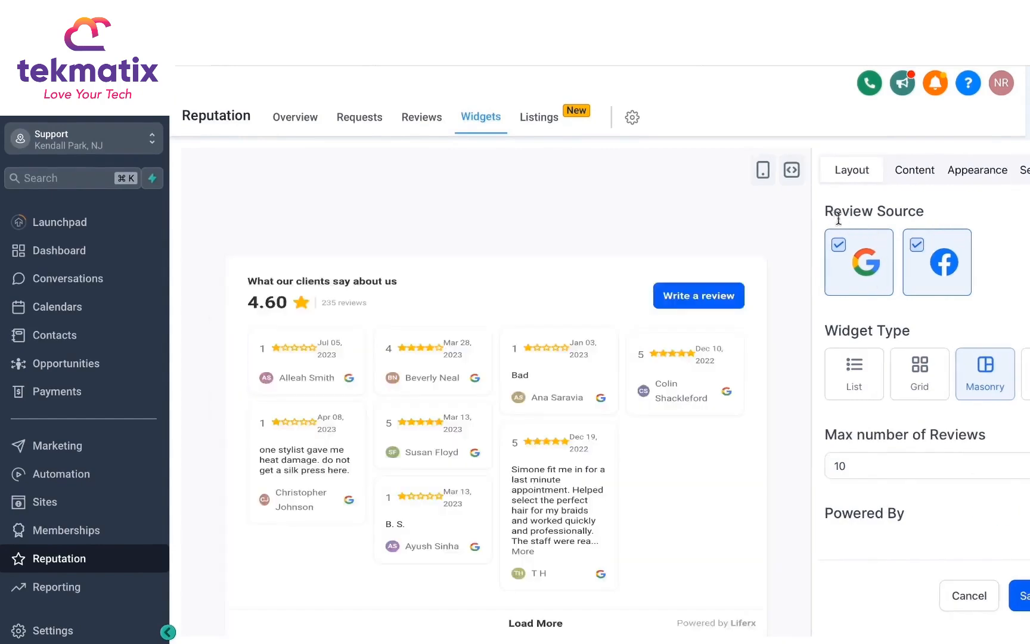
Exclude Facebook from the widget's review sources and set the widget heading to "See what our customers have to say"
left_click(917, 244)
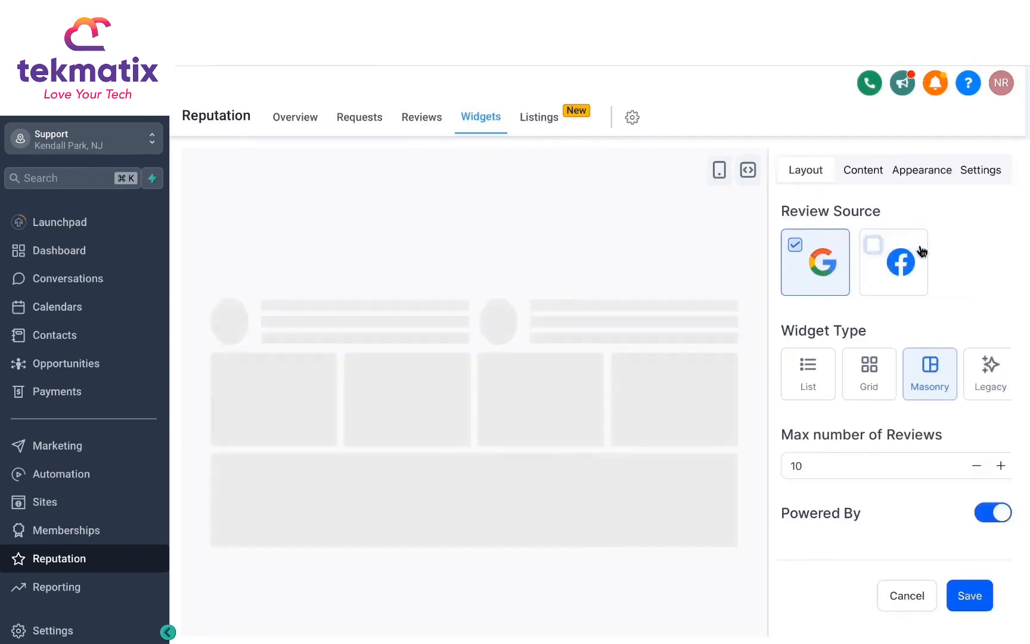
left_click(914, 171)
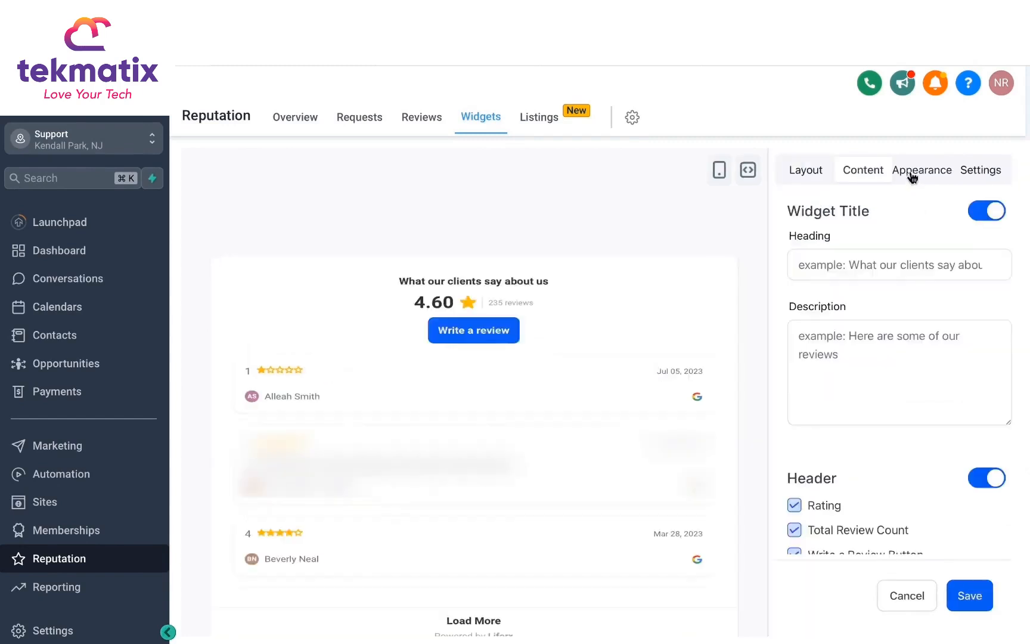
left_click(848, 257)
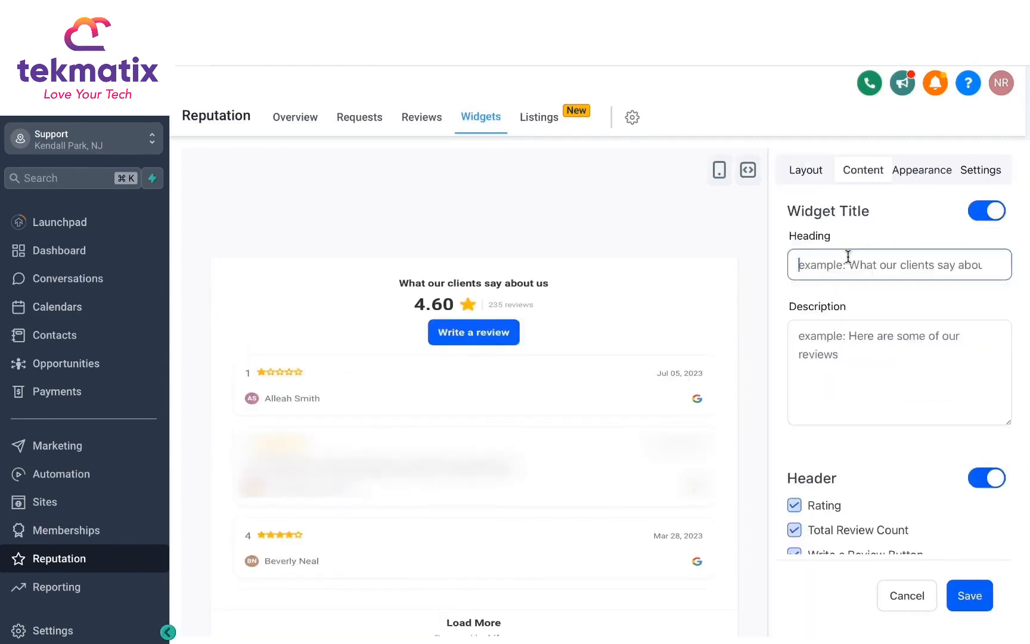
type("See what our cu")
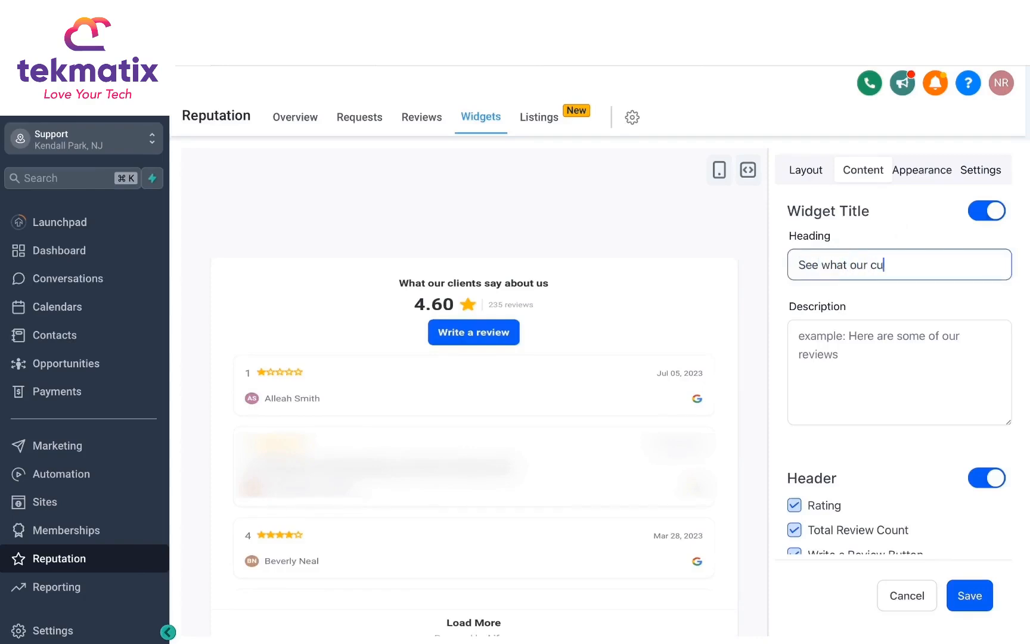
type("stomers have to say")
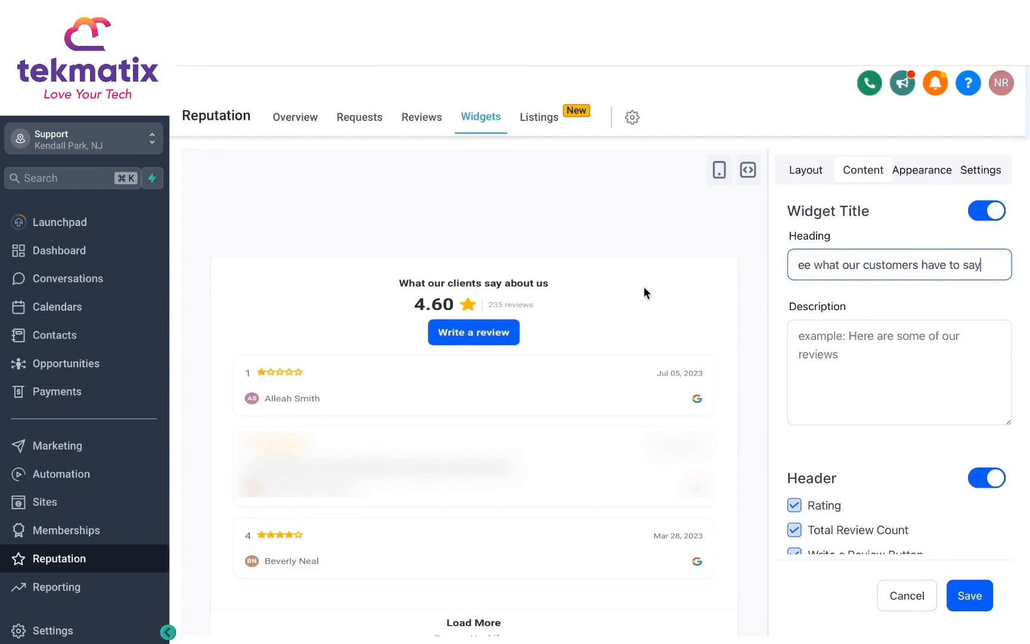
left_click(384, 275)
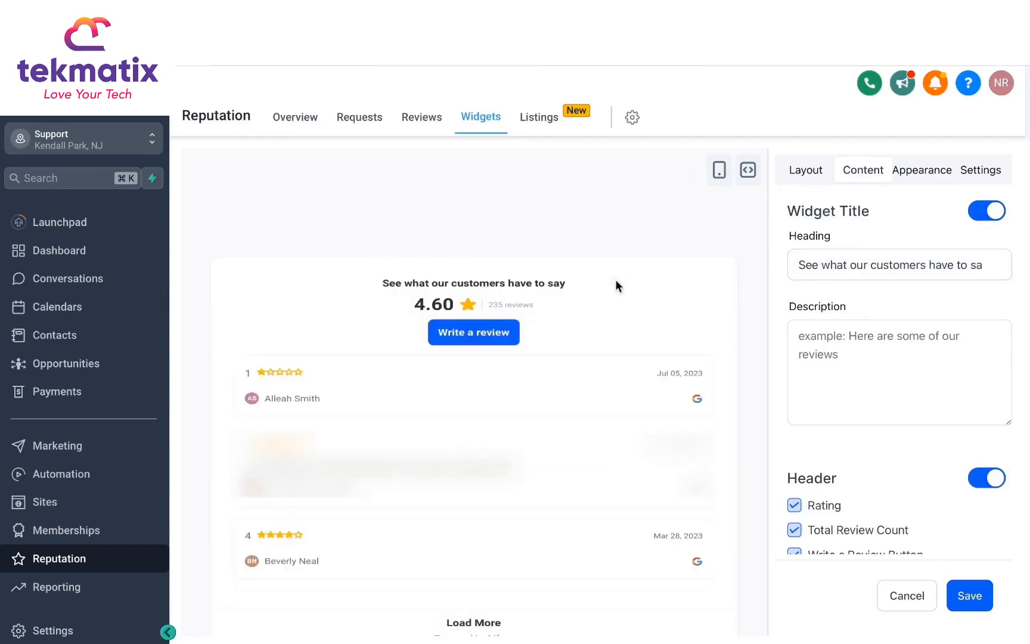
left_click(829, 337)
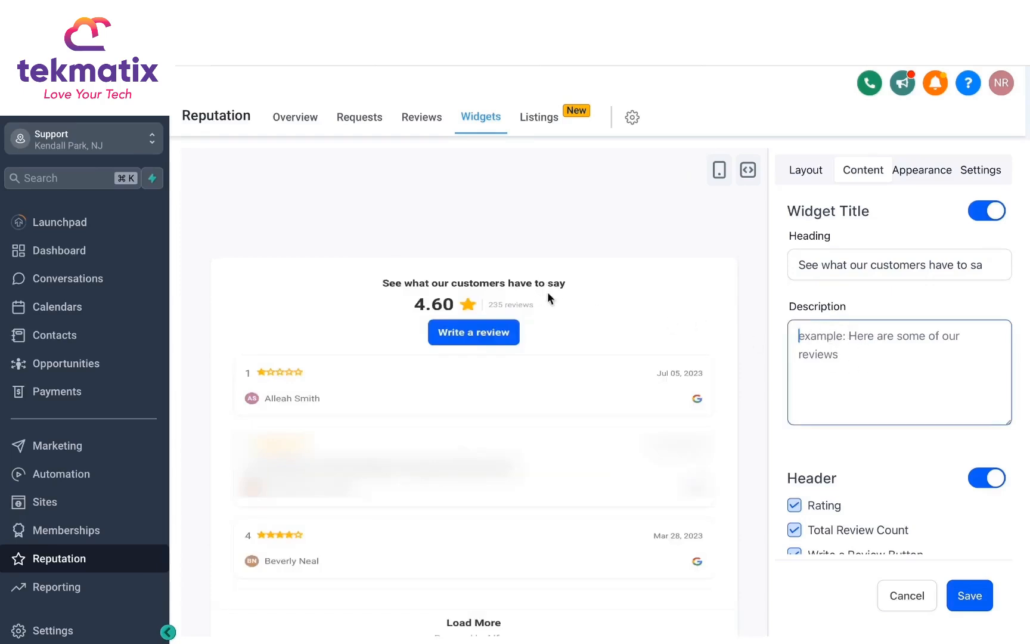
scroll(939, 456, "down", 1)
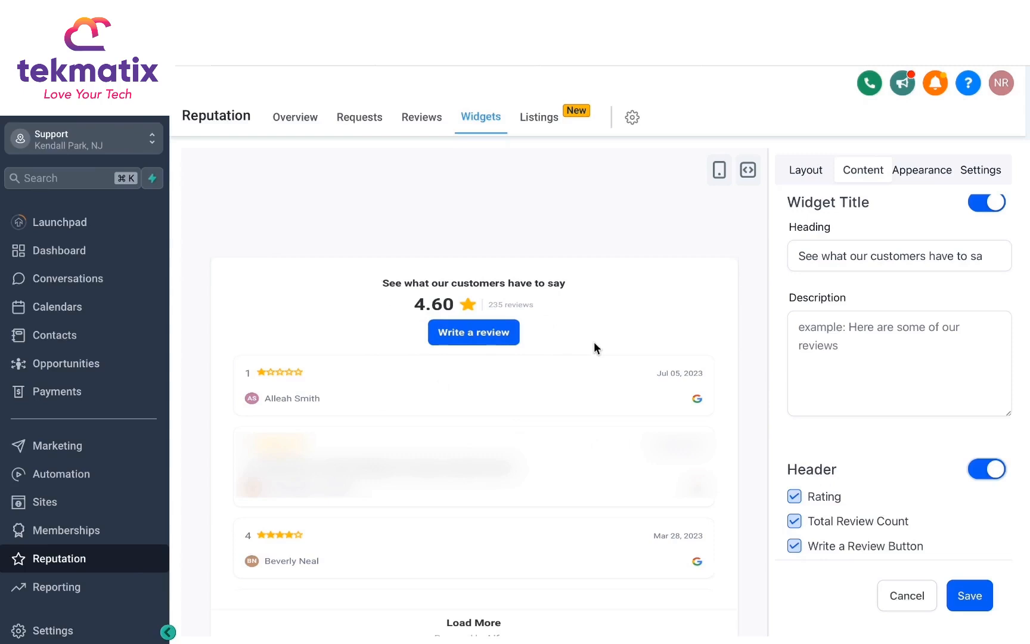
Apply the Dark theme to the widget and turn off the display of review dates and reviewer icons
left_click(922, 171)
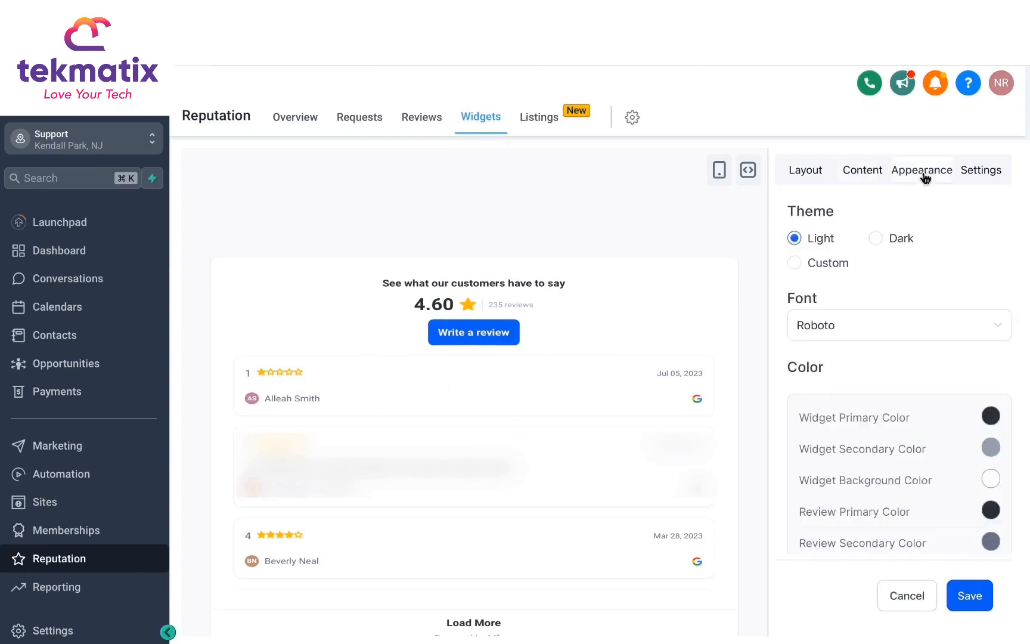
left_click(876, 238)
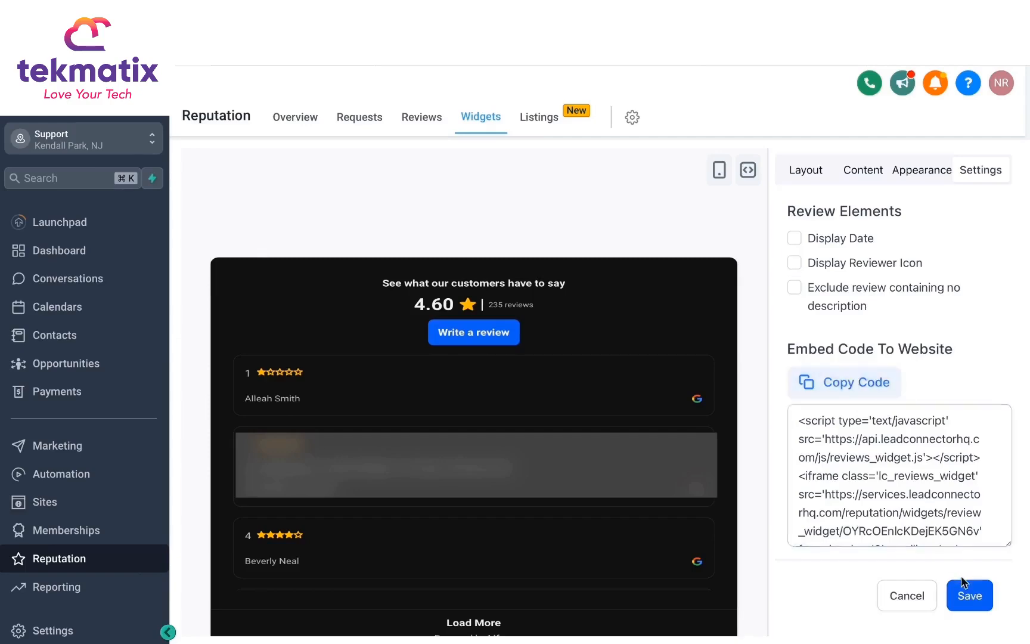
Save the widget under the name "Google review widget"
left_click(967, 598)
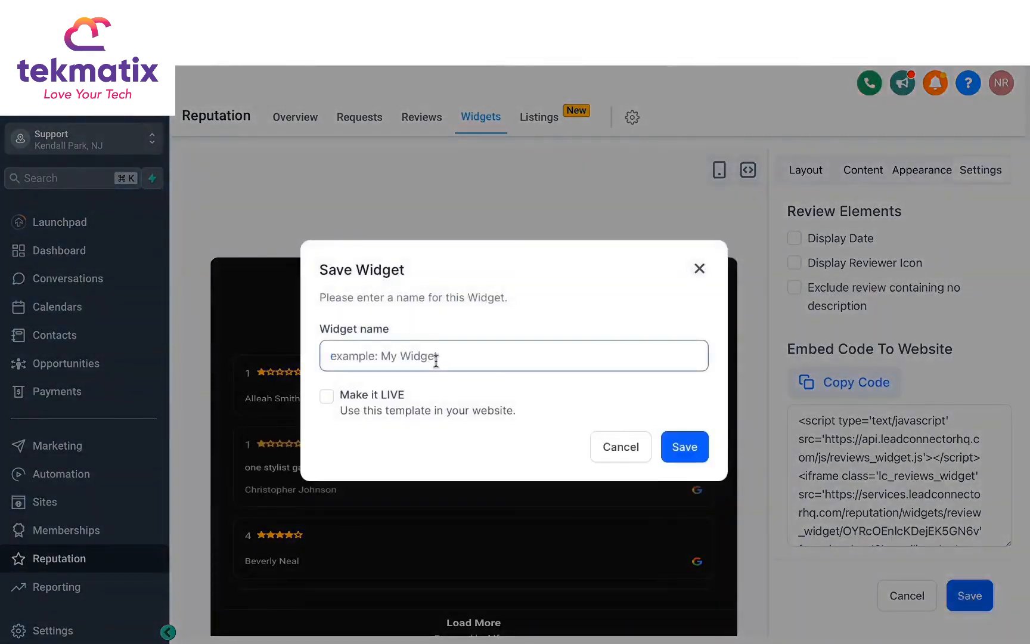
type("Google review widget")
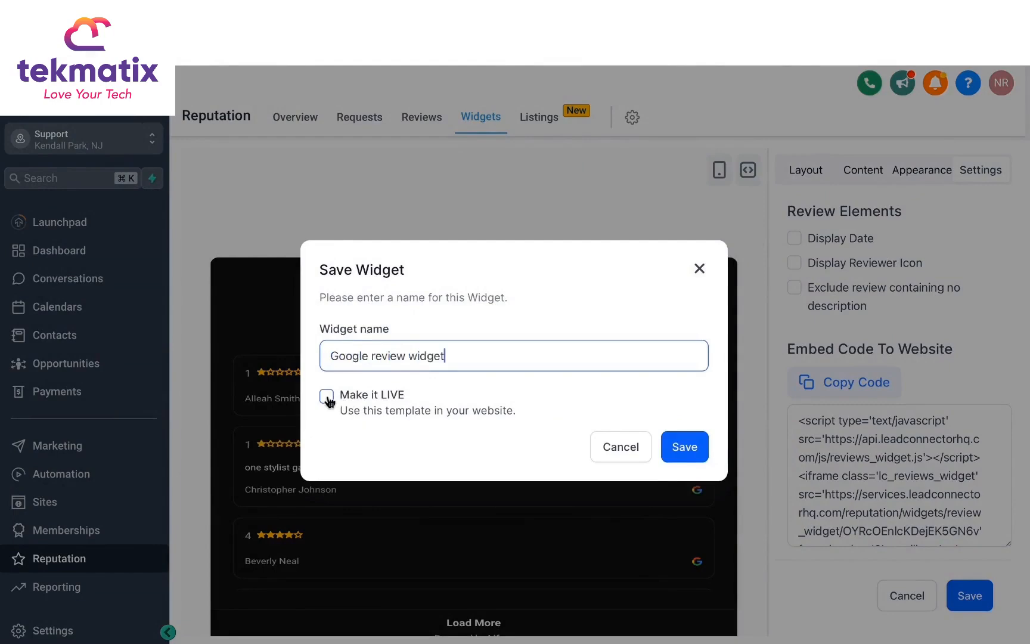
left_click(693, 441)
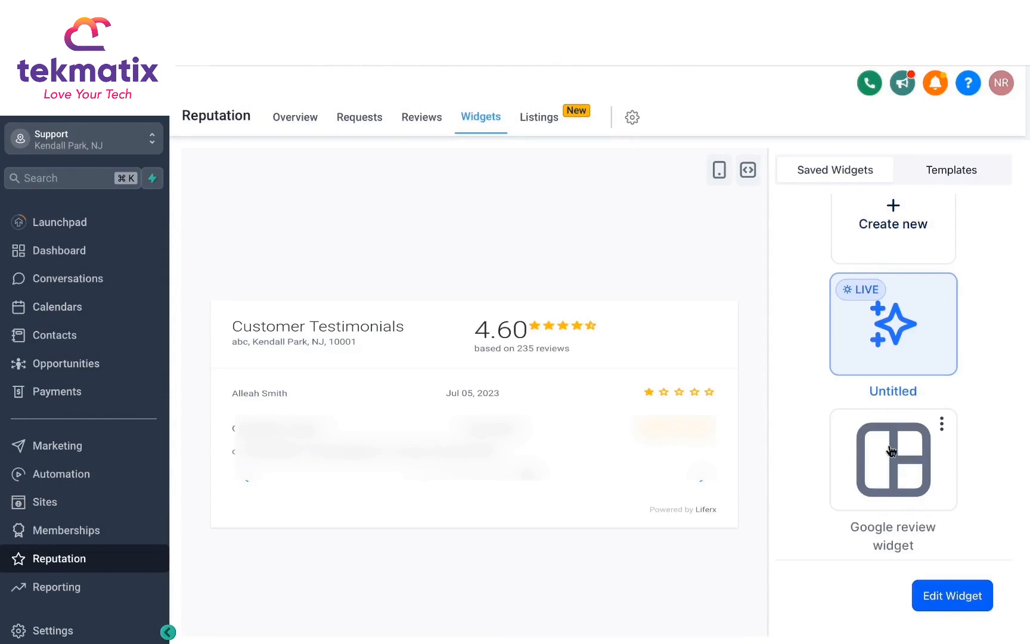
Go from the saved widgets to the online listings overview
scroll(880, 361, "up", 1)
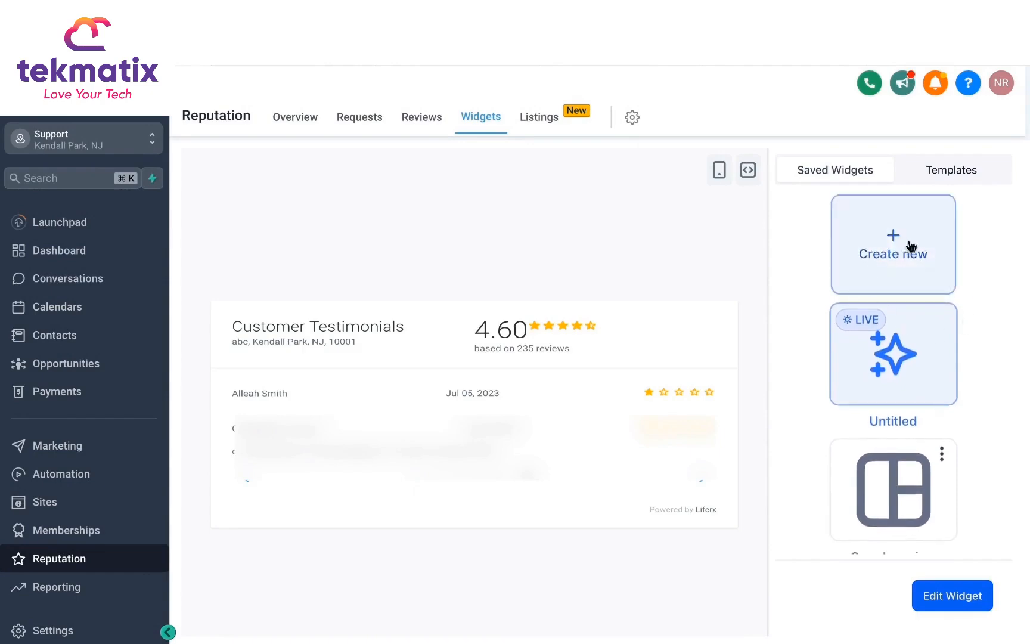
left_click(539, 117)
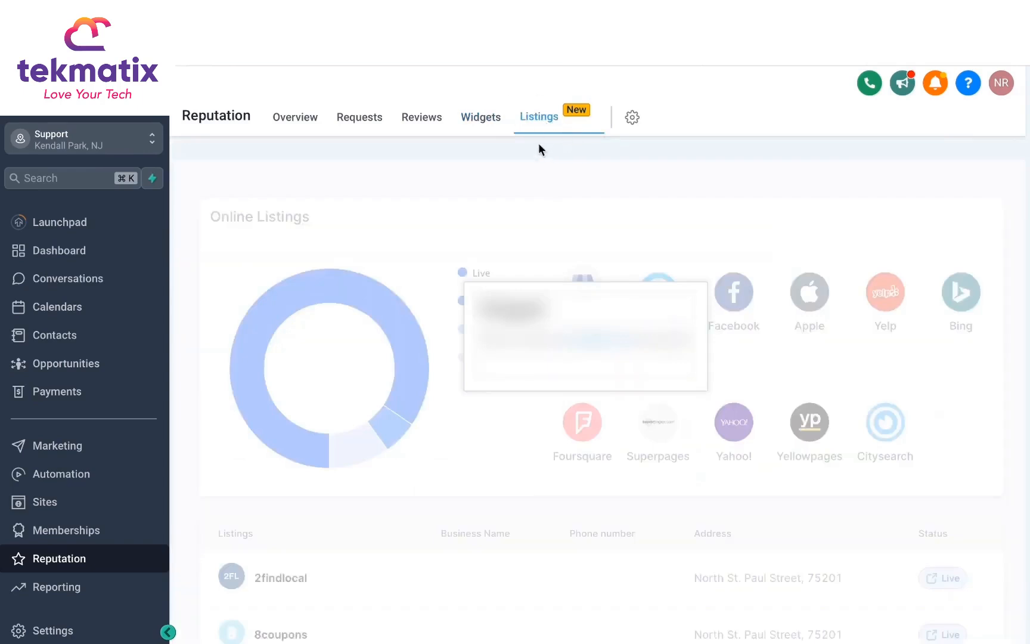